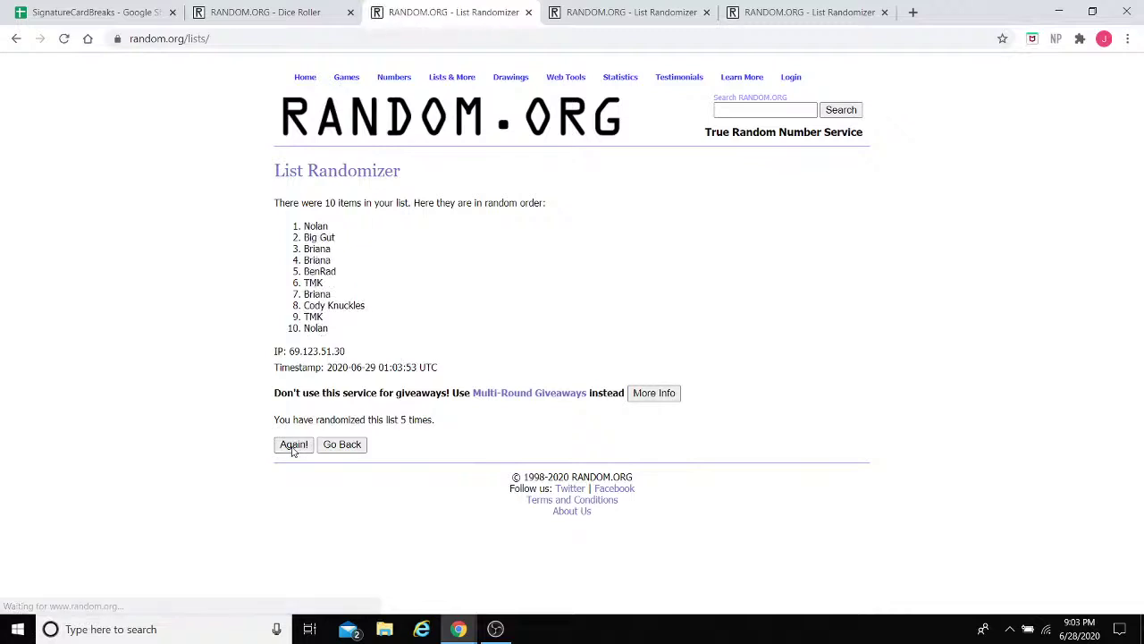
# Step: Randomize the filler list one more time and copy the first three names of the result
pyautogui.click(293, 444)
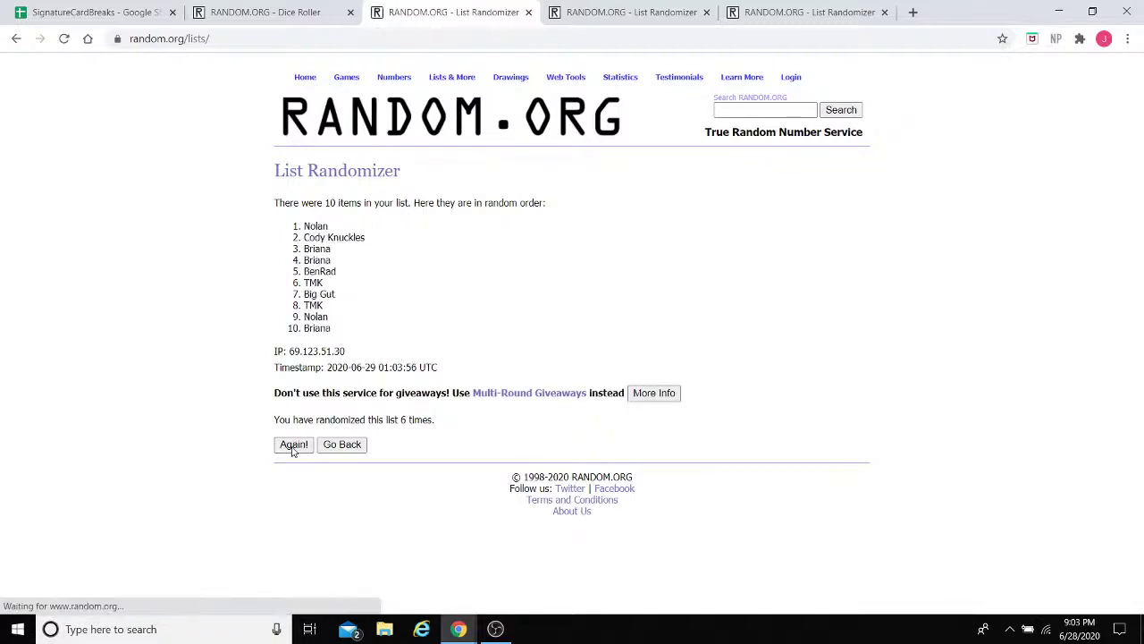
pyautogui.moveTo(332, 249); pyautogui.dragTo(305, 230)
pyautogui.hotkey('ctrl', 'c')
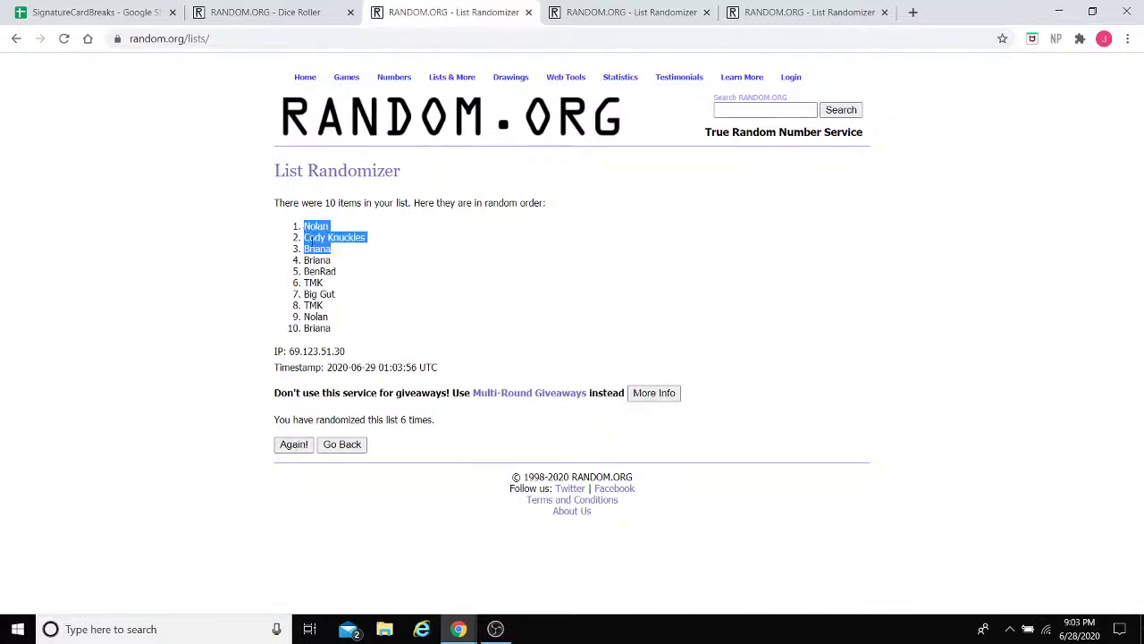
# Step: In the SignatureCardBreaks spreadsheet, replace the ten FILLER names in H2:H11 with the three copied names
pyautogui.click(99, 12)
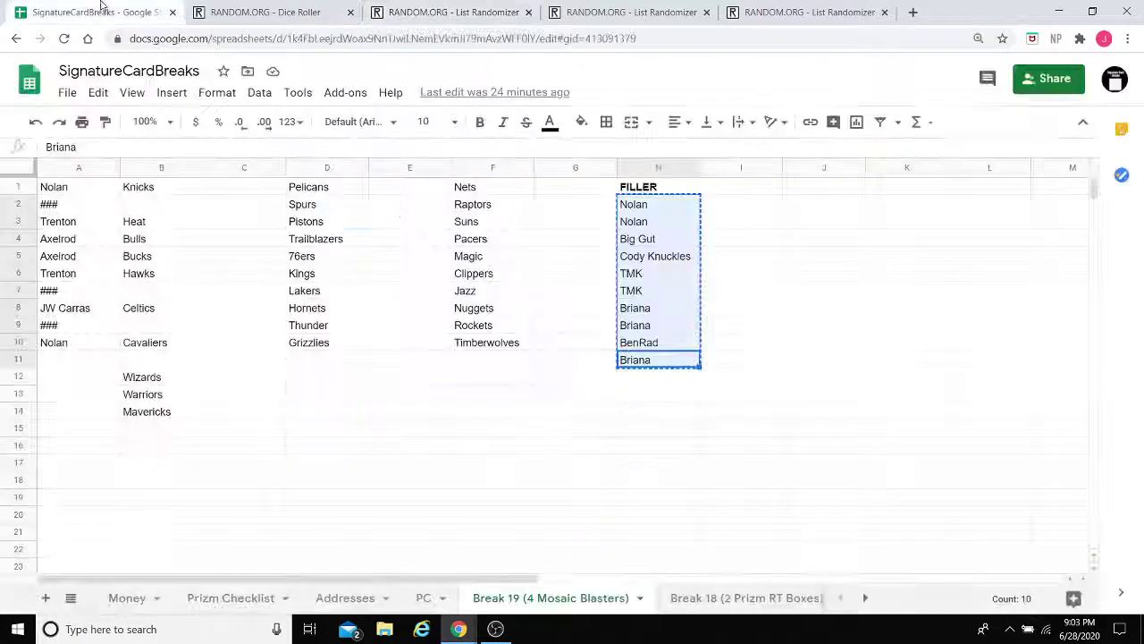
pyautogui.click(733, 304)
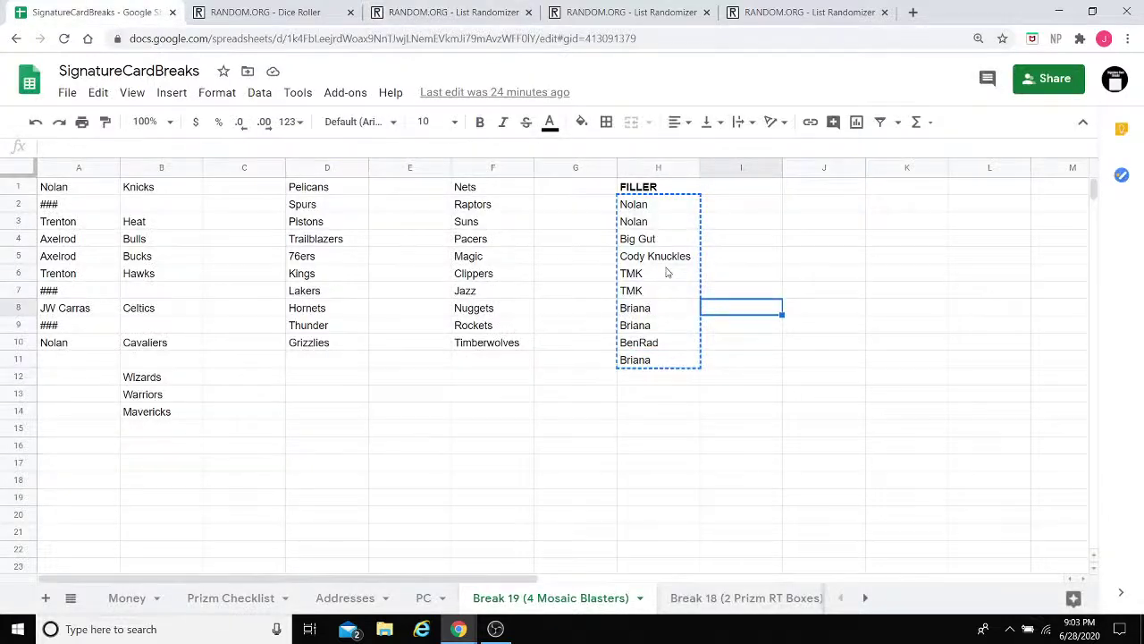
pyautogui.click(747, 222)
pyautogui.moveTo(671, 207); pyautogui.dragTo(669, 358)
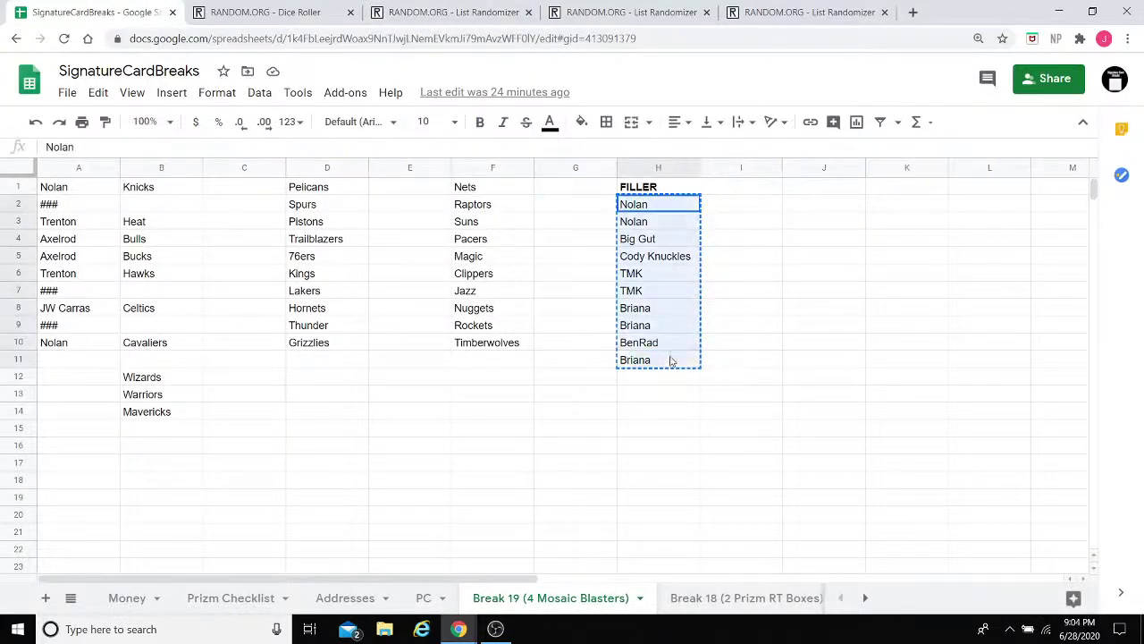
pyautogui.press('Delete')
pyautogui.hotkey('ctrl', 'v')
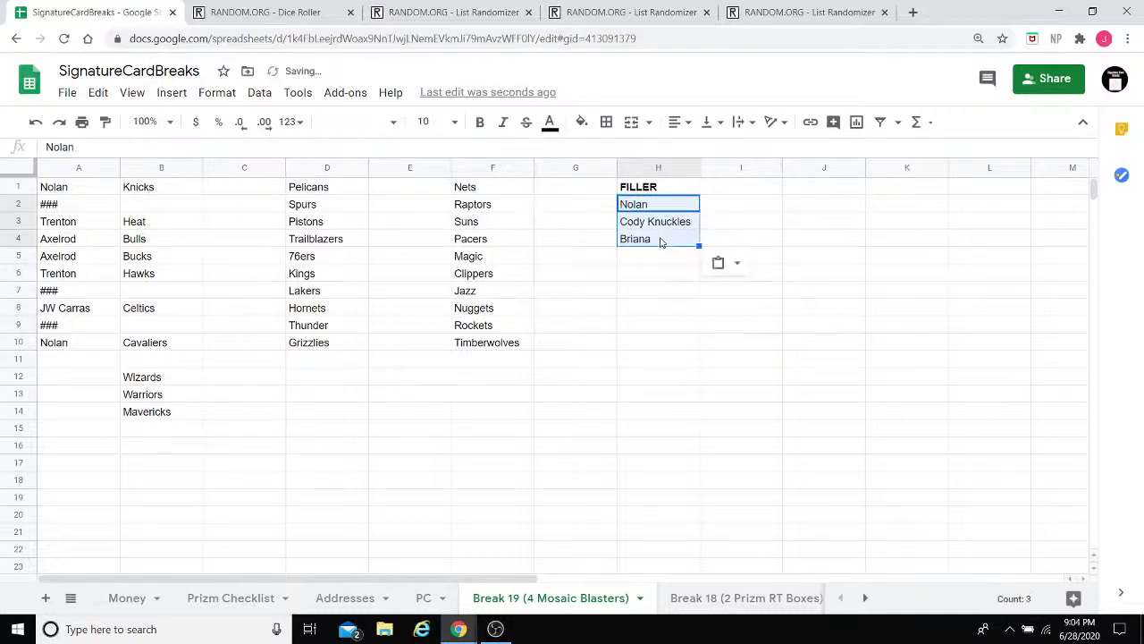
pyautogui.click(679, 289)
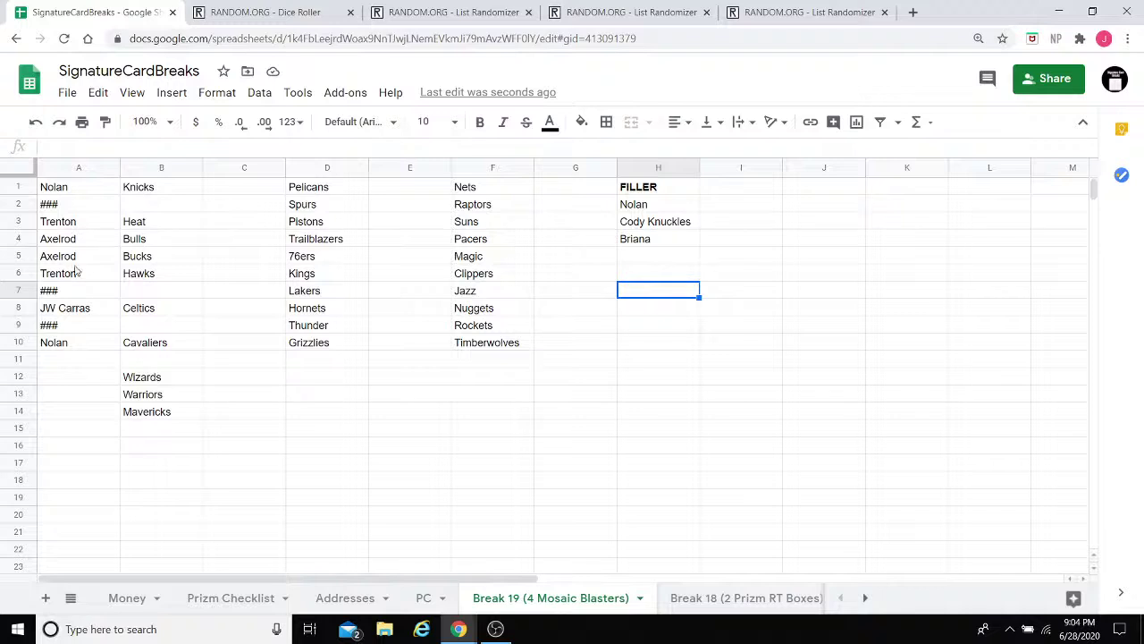
# Step: Clear Wizards from cell B12 in the spare team list
pyautogui.click(48, 211)
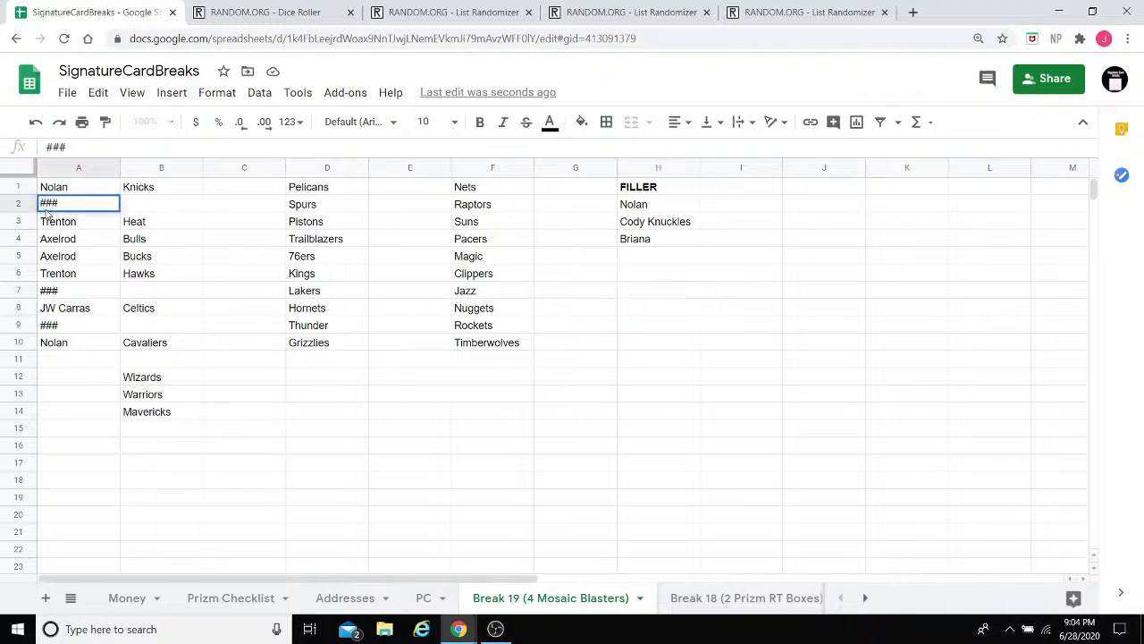
pyautogui.doubleClick(48, 210)
pyautogui.doubleClick(161, 380)
pyautogui.press('BackSpace')
pyautogui.click(243, 405)
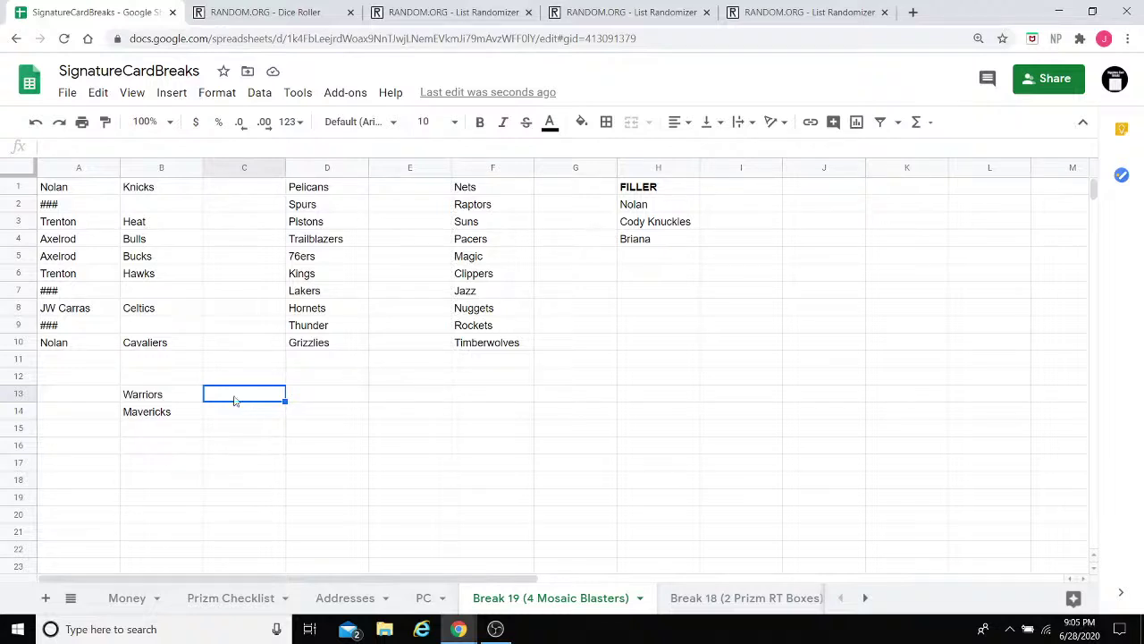
# Step: Replace the ### placeholder in A2 with the first filler winner's name and enter Wizards in B2
pyautogui.click(52, 206)
pyautogui.doubleClick(50, 203)
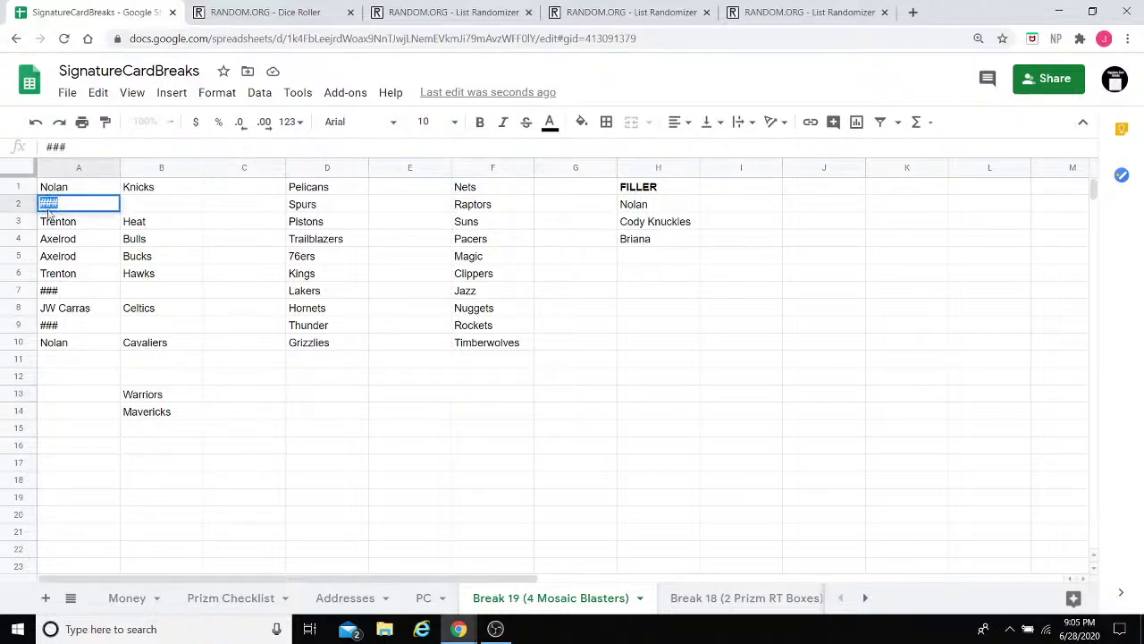
pyautogui.write('Noa')
pyautogui.press('BackSpace')
pyautogui.write('lan')
pyautogui.click(125, 208)
pyautogui.write('Wizar')
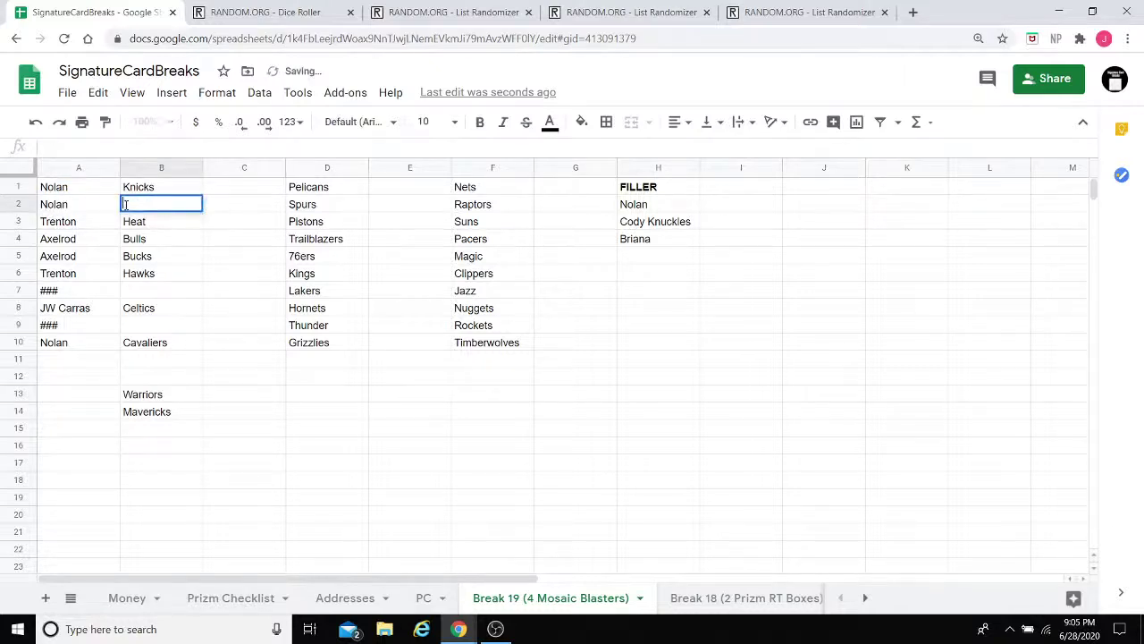
pyautogui.write('ds')
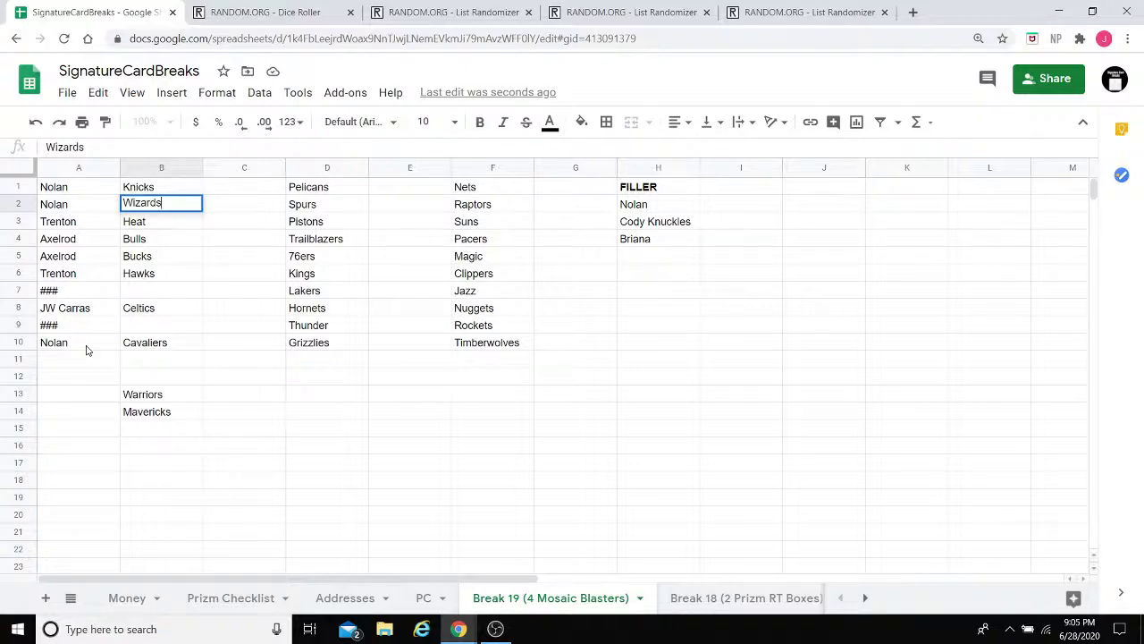
# Step: Fill row 7 with the second filler winner's name and Mavericks, and enter the third winner's name in A9
pyautogui.click(67, 289)
pyautogui.doubleClick(67, 289)
pyautogui.write('Cody')
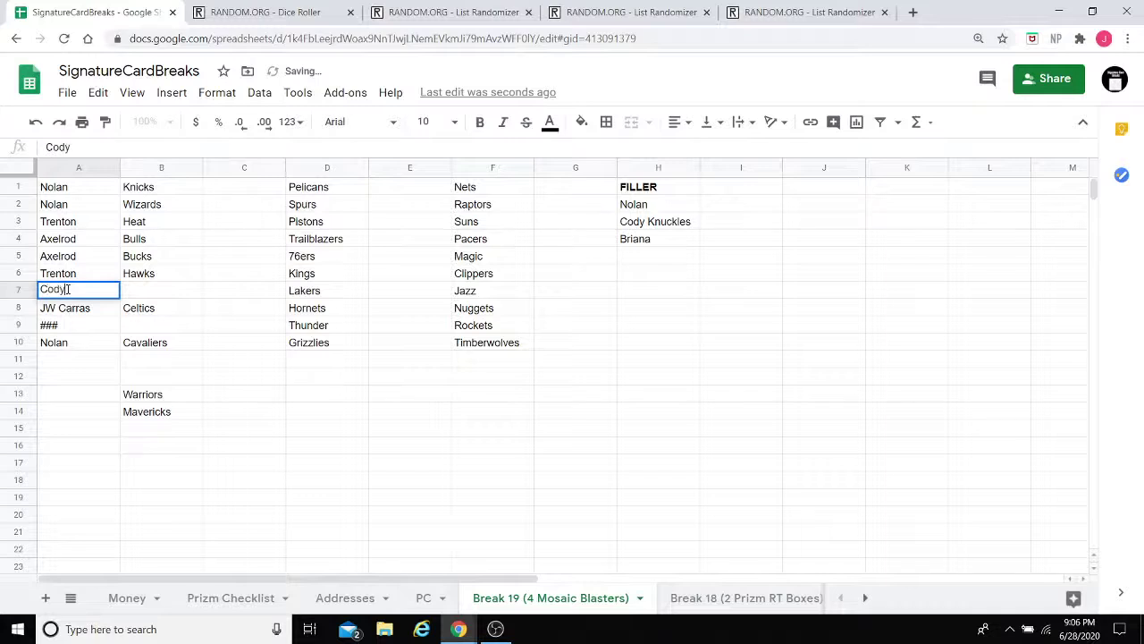
pyautogui.click(144, 290)
pyautogui.write('Mavericks')
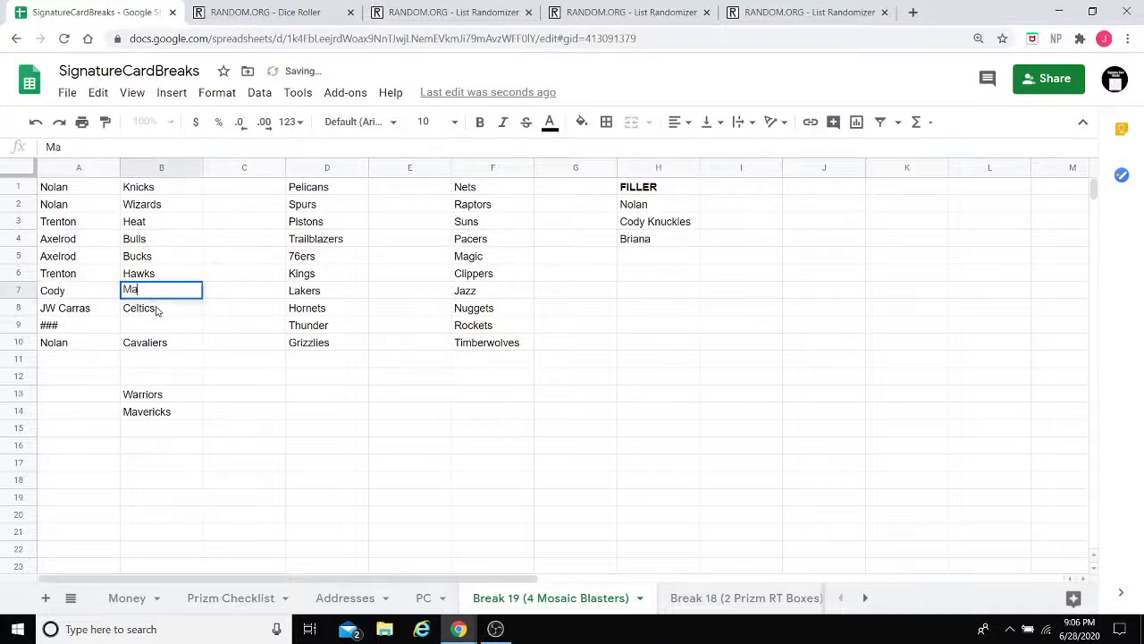
pyautogui.doubleClick(74, 323)
pyautogui.write('Brianna')
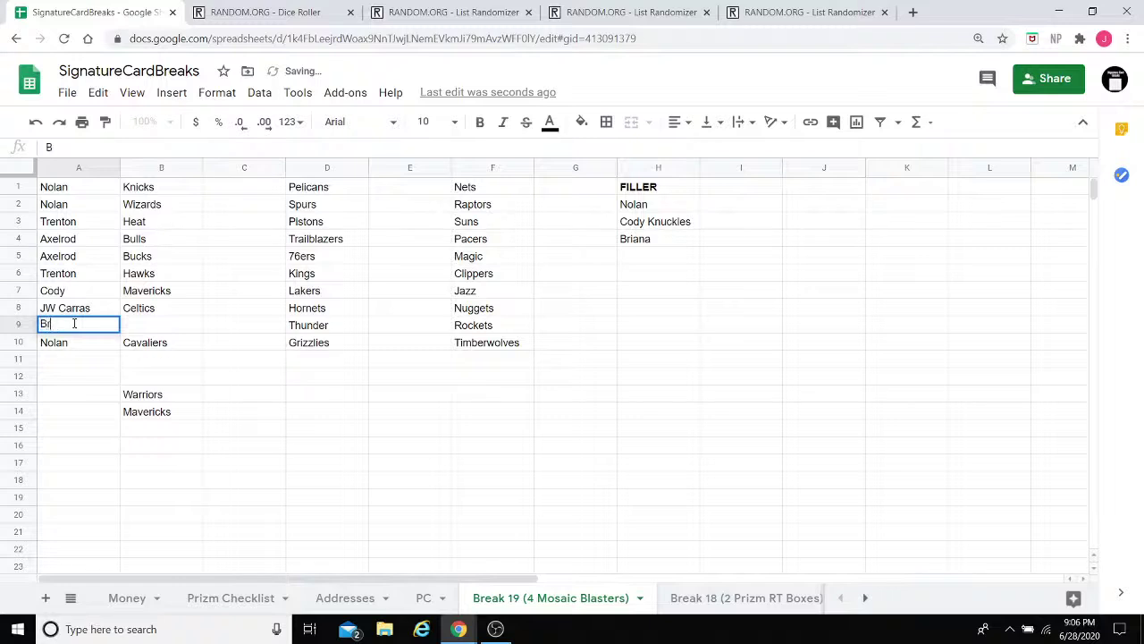
# Step: Clear the leftover Mavericks and Warriors entries from B14 and B13
pyautogui.doubleClick(183, 411)
pyautogui.press('BackSpace')
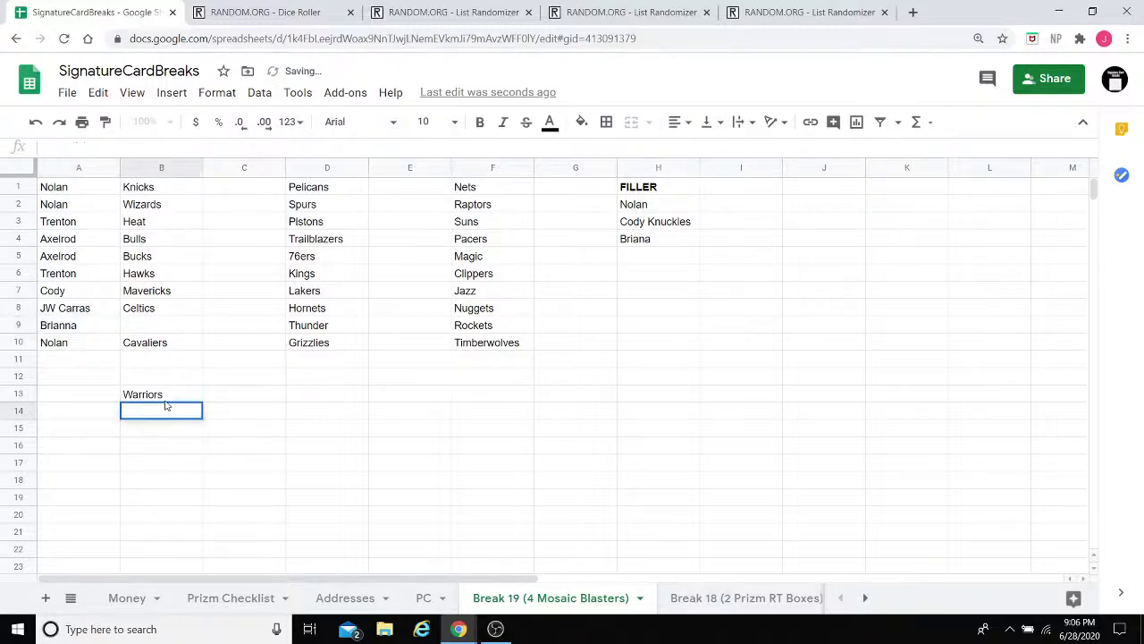
pyautogui.click(166, 401)
pyautogui.doubleClick(164, 394)
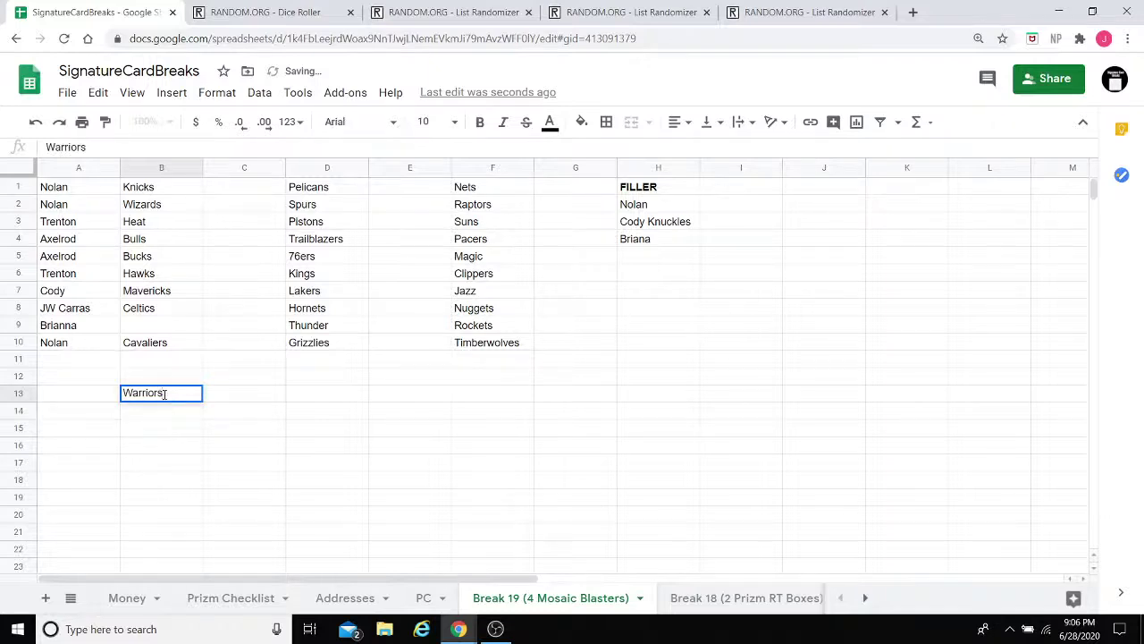
pyautogui.doubleClick(165, 393)
pyautogui.press('BackSpace')
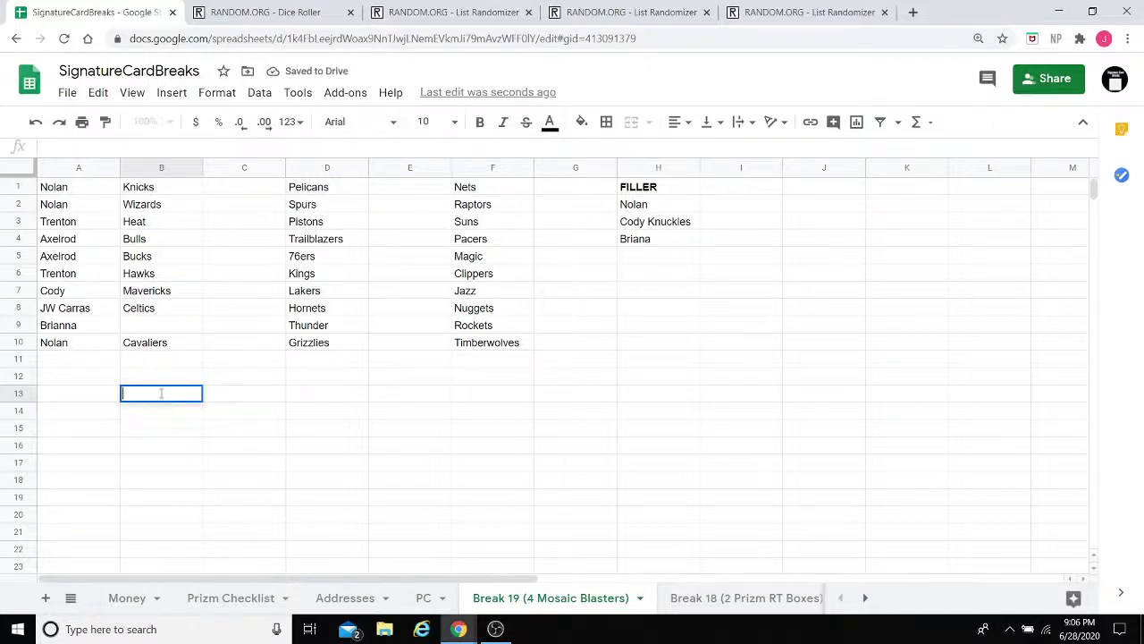
# Step: Enter Hornets in B9 and replace Hornets with Warriors in D8
pyautogui.click(168, 327)
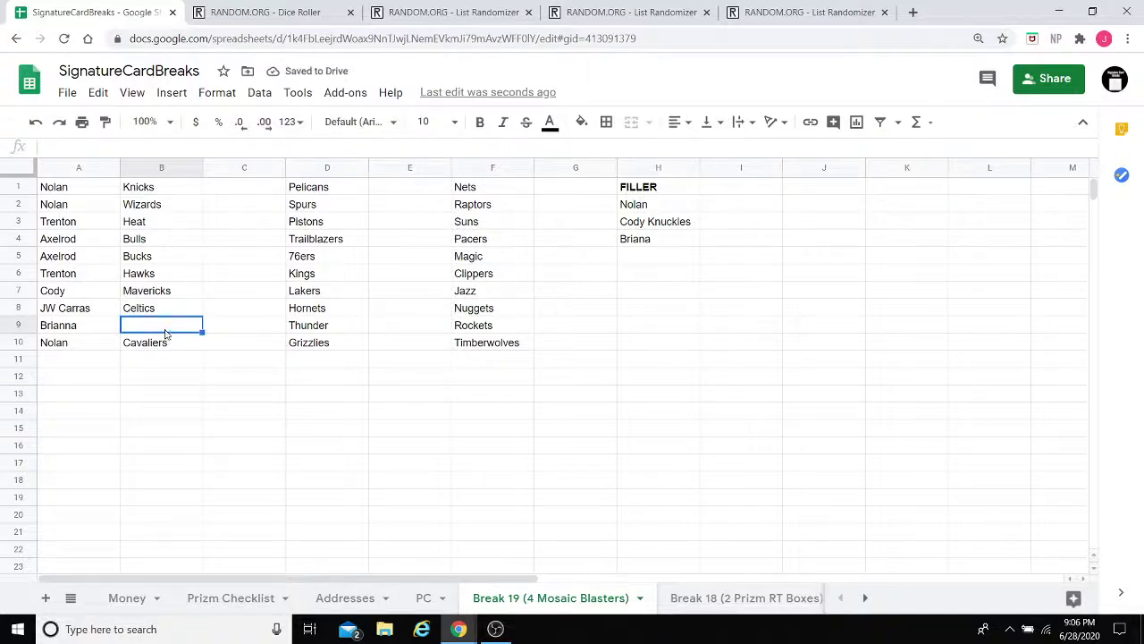
pyautogui.doubleClick(166, 324)
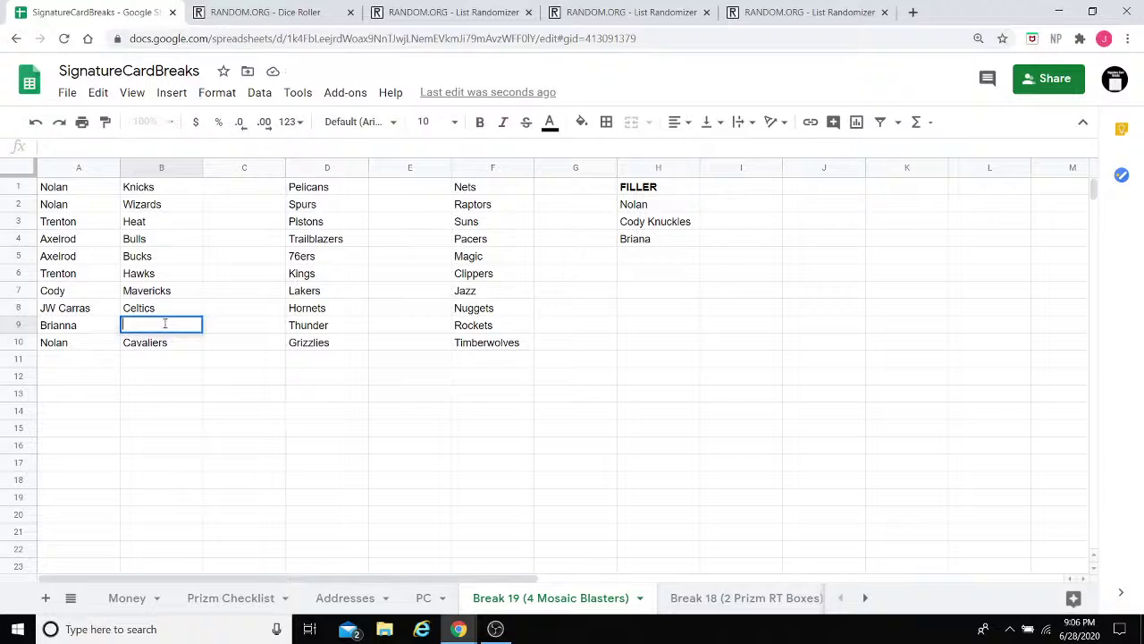
pyautogui.write('Hornets')
pyautogui.doubleClick(309, 311)
pyautogui.doubleClick(310, 311)
pyautogui.write('Warriors')
pyautogui.click(319, 375)
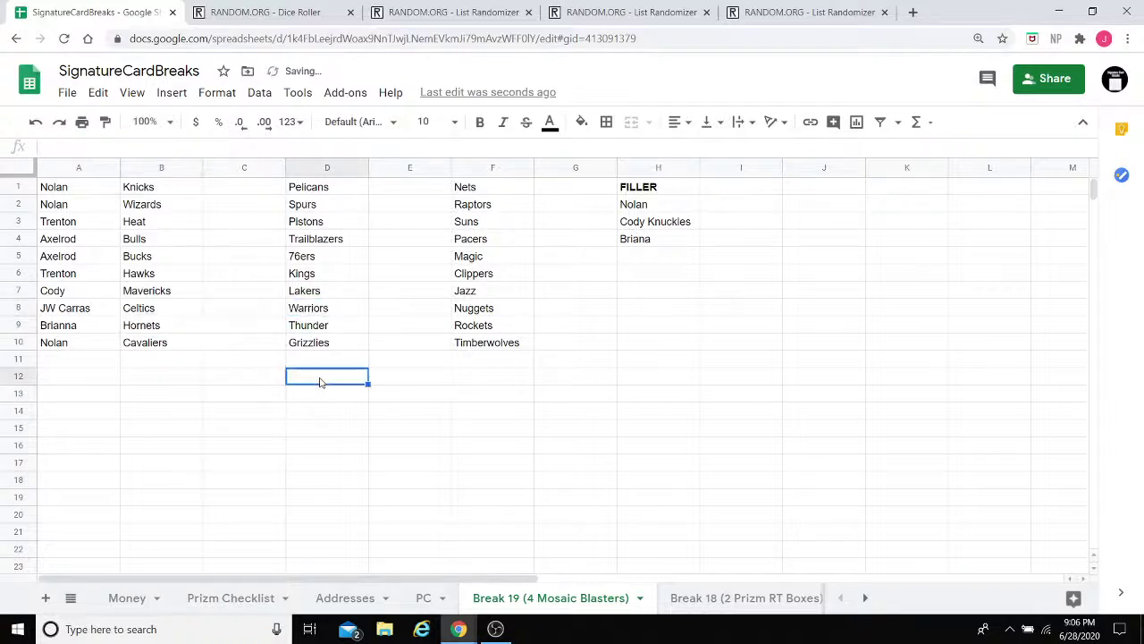
# Step: Copy the ten teams in D1:D10 and roll the two dice again on the RANDOM.ORG Dice Roller
pyautogui.moveTo(340, 346); pyautogui.dragTo(307, 196)
pyautogui.hotkey('ctrl', 'c')
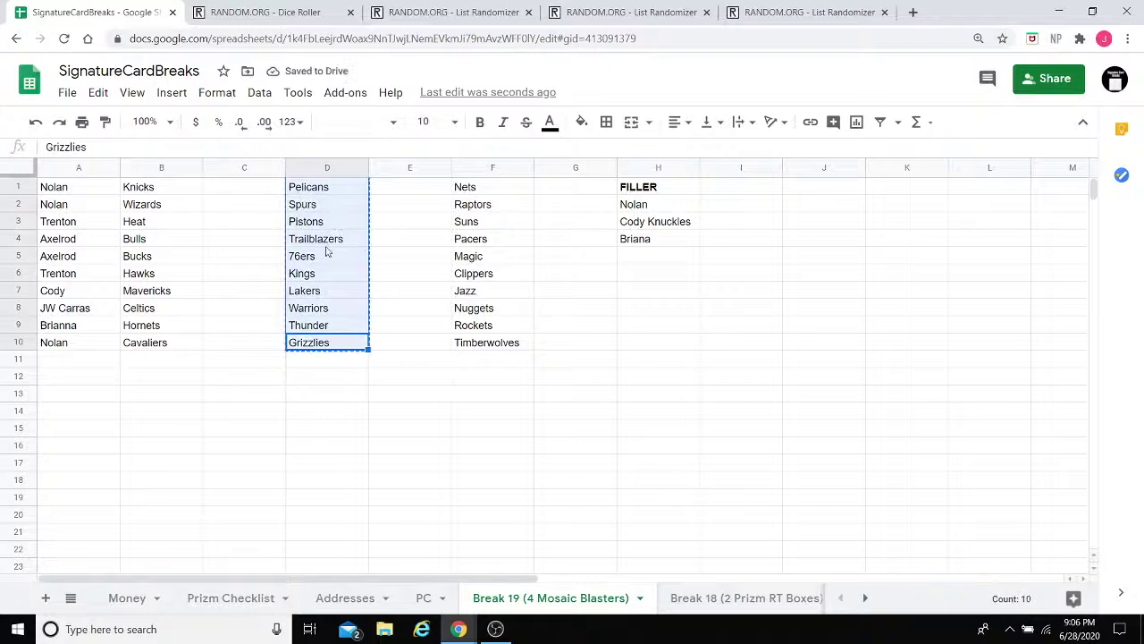
pyautogui.click(345, 377)
pyautogui.click(273, 12)
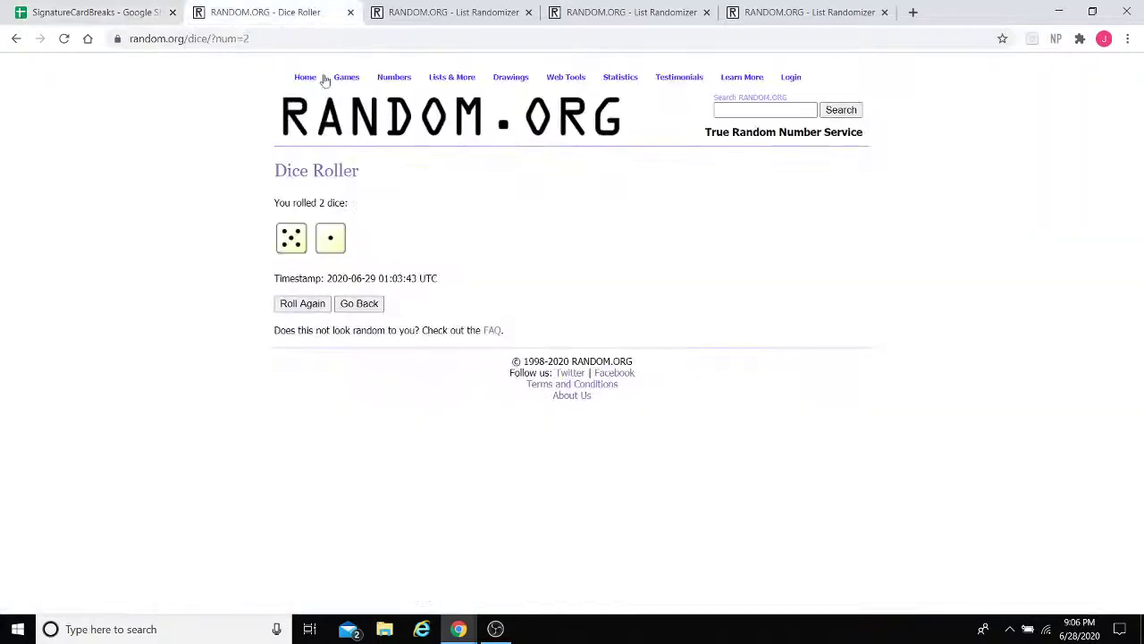
pyautogui.click(301, 308)
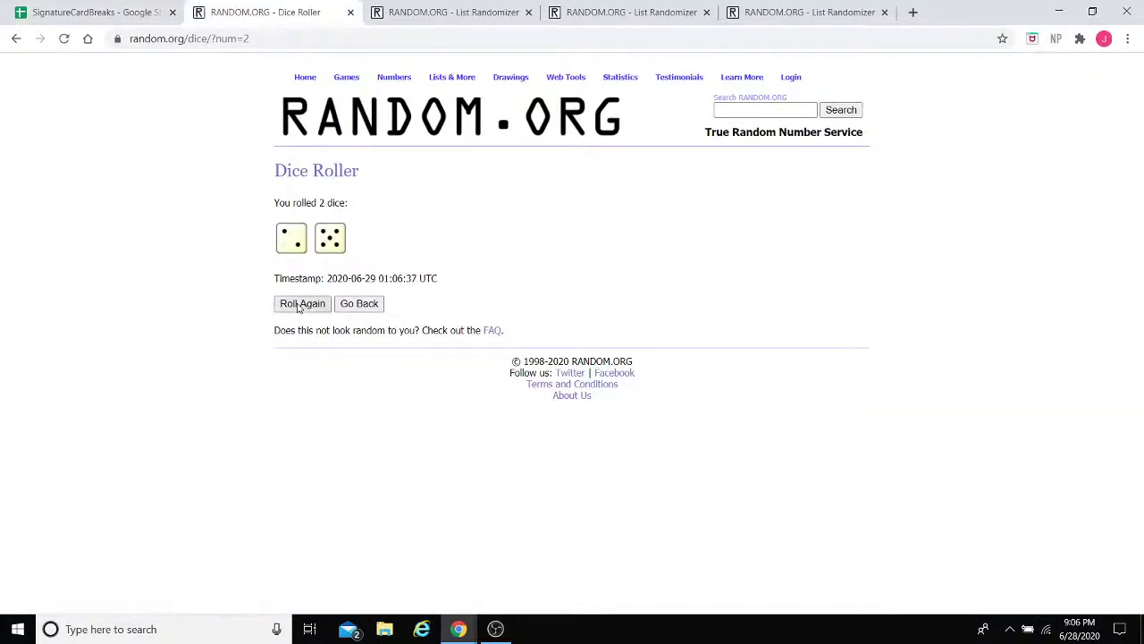
# Step: Paste the ten copied teams into an empty List Randomizer form and randomize them seven times
pyautogui.click(547, 18)
pyautogui.click(348, 332)
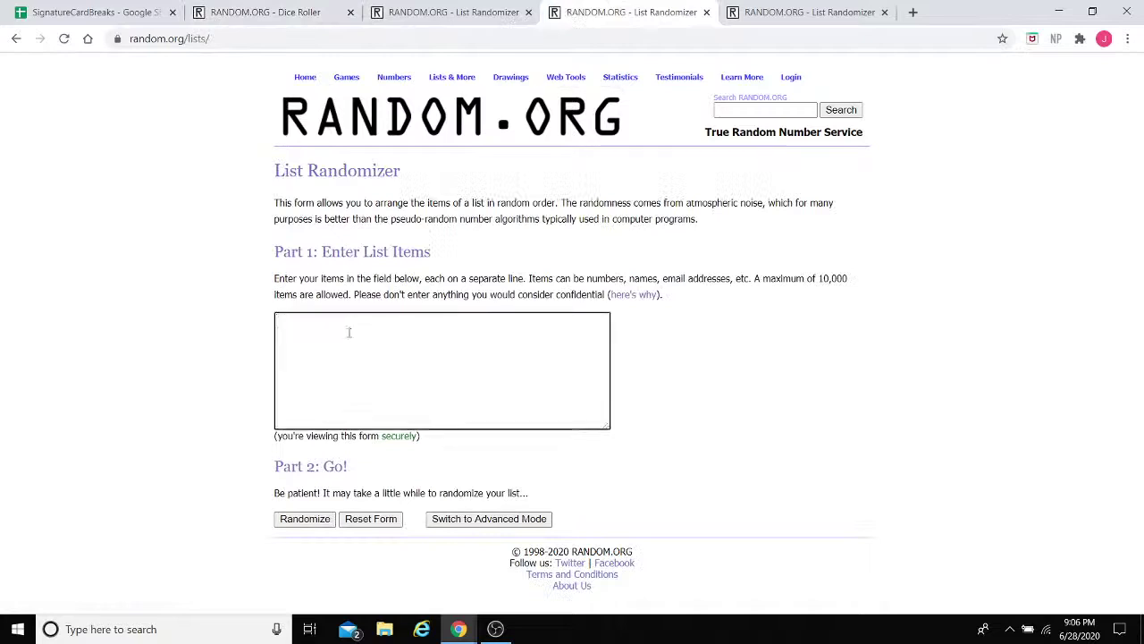
pyautogui.hotkey('ctrl', 'v')
pyautogui.click(305, 519)
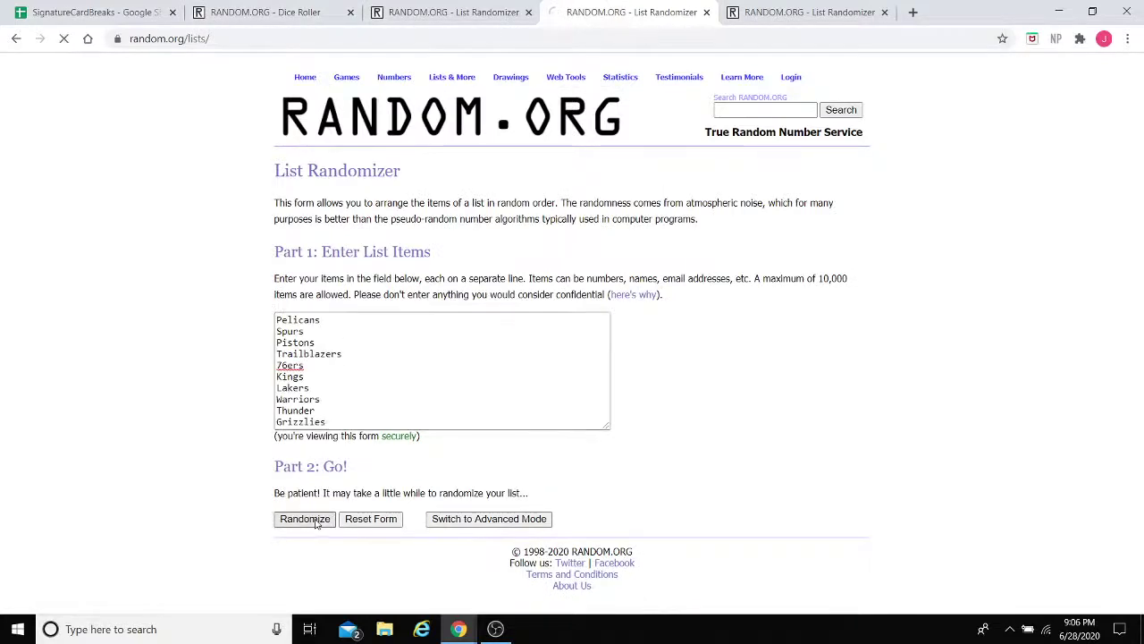
pyautogui.click(292, 421)
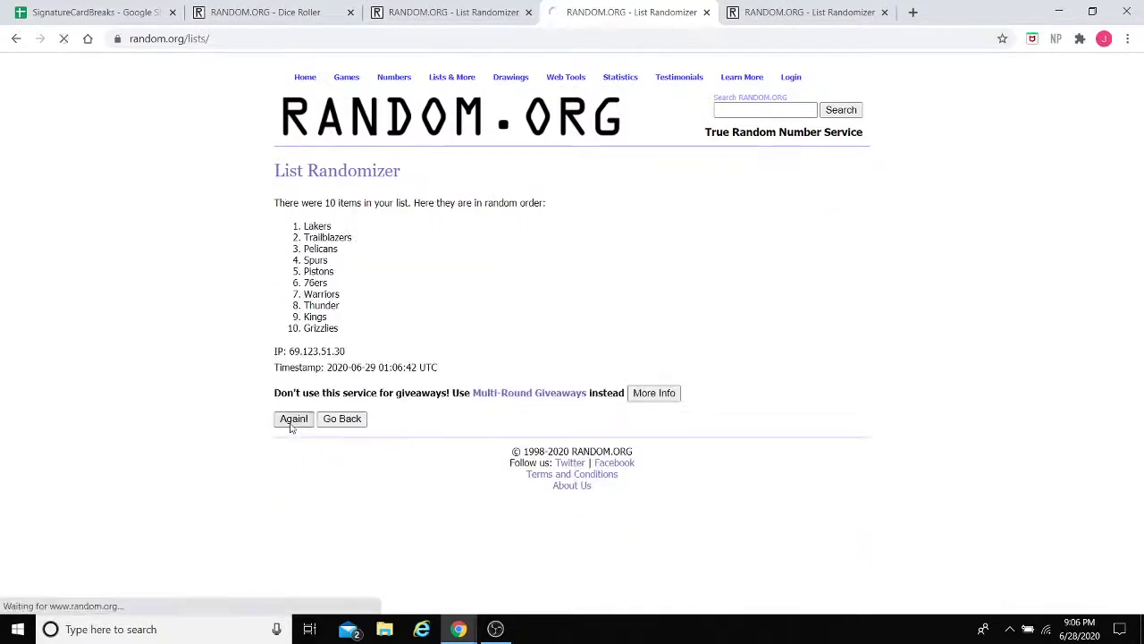
pyautogui.click(294, 445)
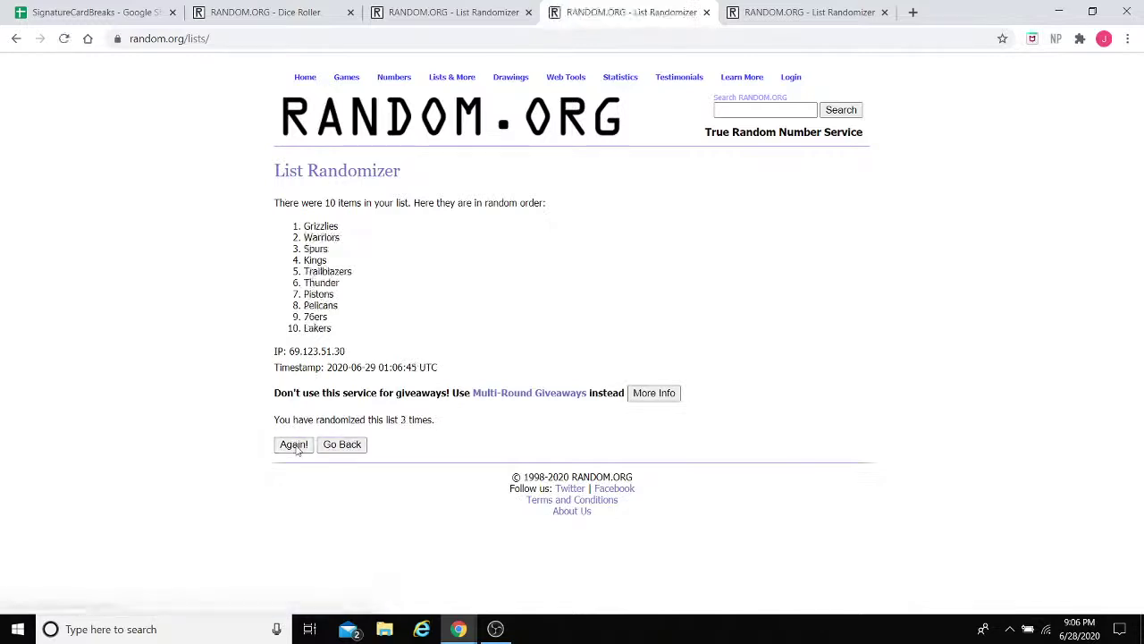
pyautogui.click(296, 447)
pyautogui.click(295, 447)
pyautogui.click(296, 447)
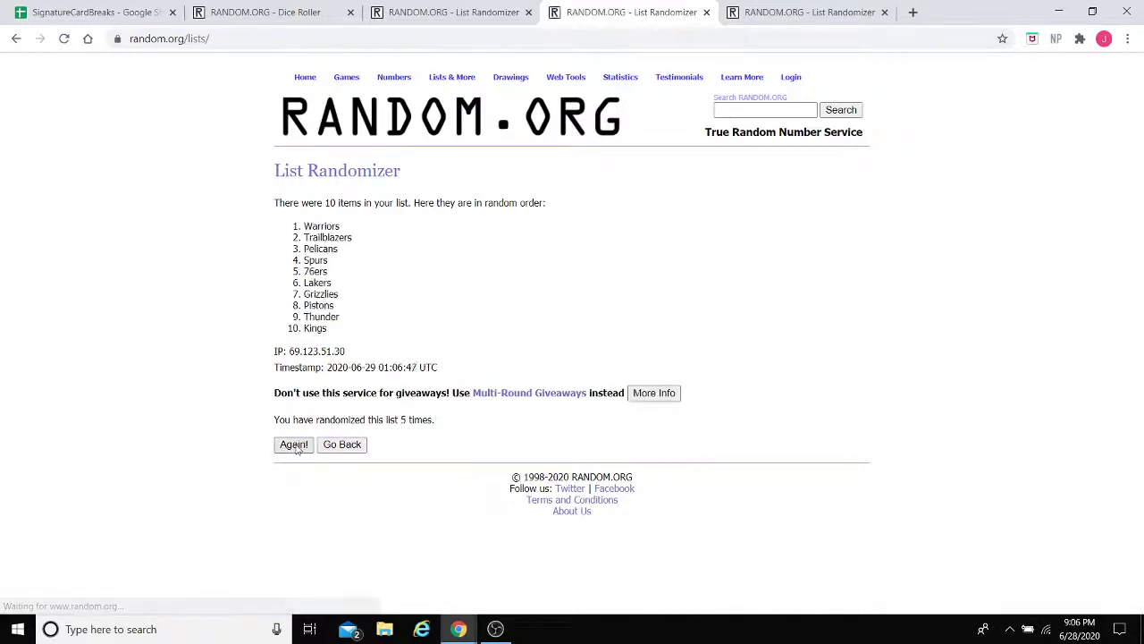
pyautogui.click(296, 447)
pyautogui.click(296, 447)
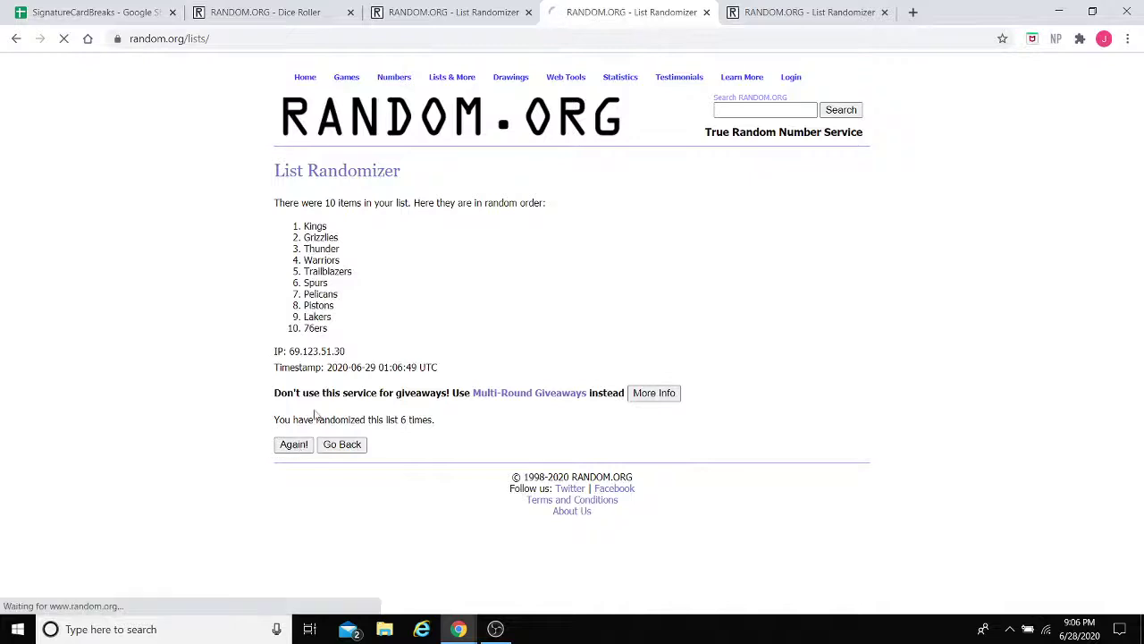
# Step: Copy the full randomized team list and paste it over D1:D10 in the SignatureCardBreaks spreadsheet
pyautogui.moveTo(339, 295); pyautogui.dragTo(313, 279)
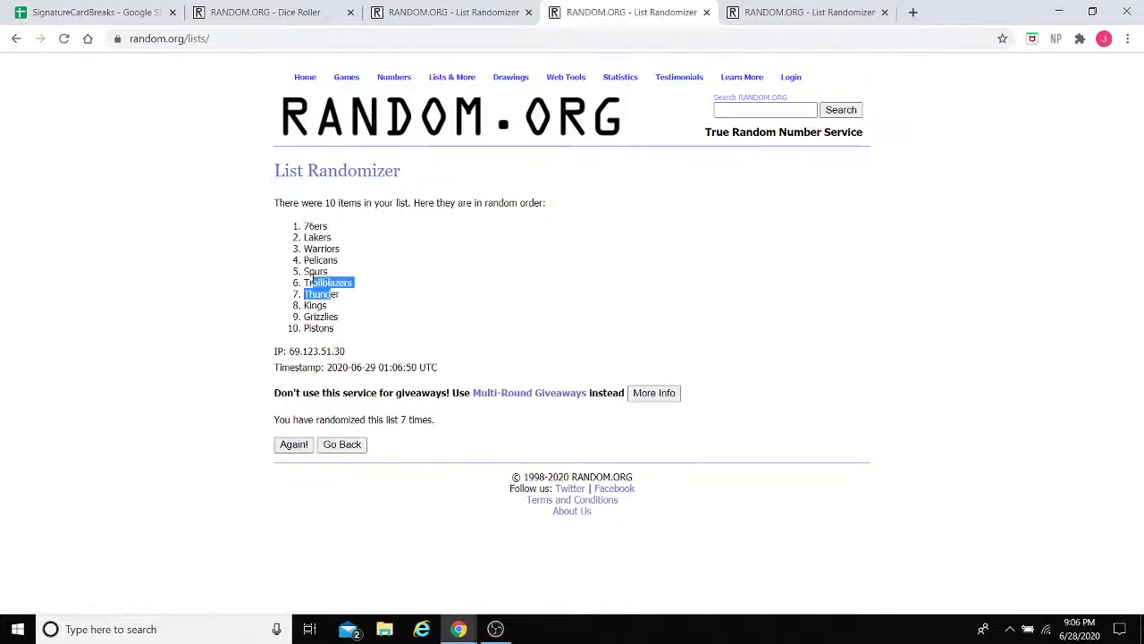
pyautogui.moveTo(331, 230); pyautogui.dragTo(293, 237)
pyautogui.moveTo(356, 328); pyautogui.dragTo(300, 231)
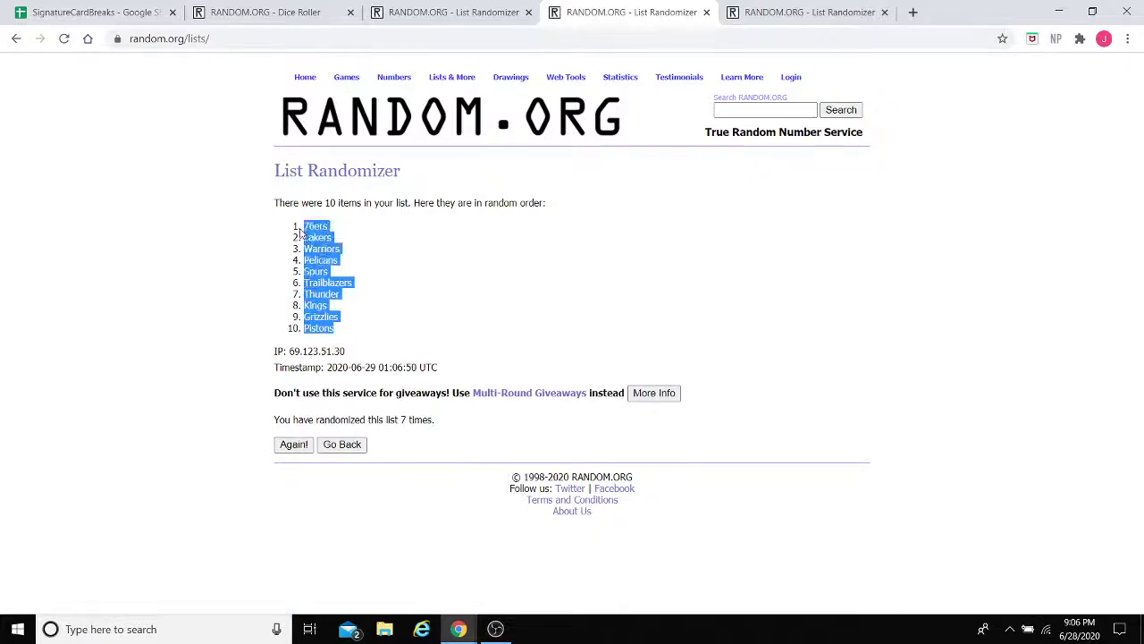
pyautogui.click(114, 16)
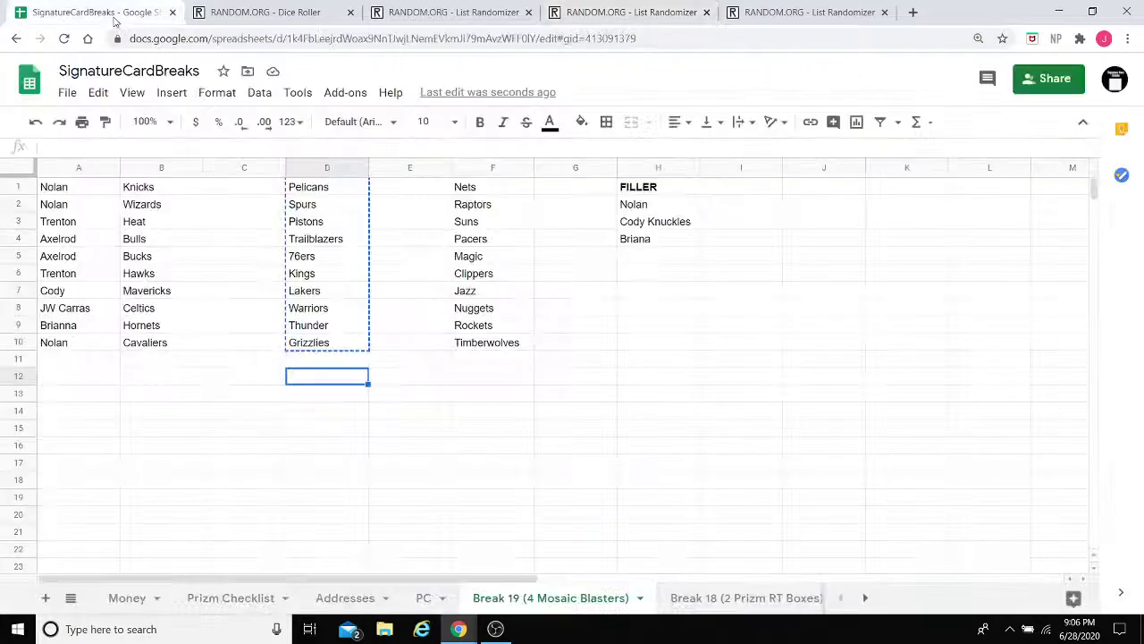
pyautogui.moveTo(329, 409); pyautogui.dragTo(329, 426)
pyautogui.moveTo(327, 343); pyautogui.dragTo(299, 189)
pyautogui.write('76ers Lakers Warriors Pelicans Spurs Trailblazers Thunder Kings Grizzlies Pistons')
pyautogui.click(327, 410)
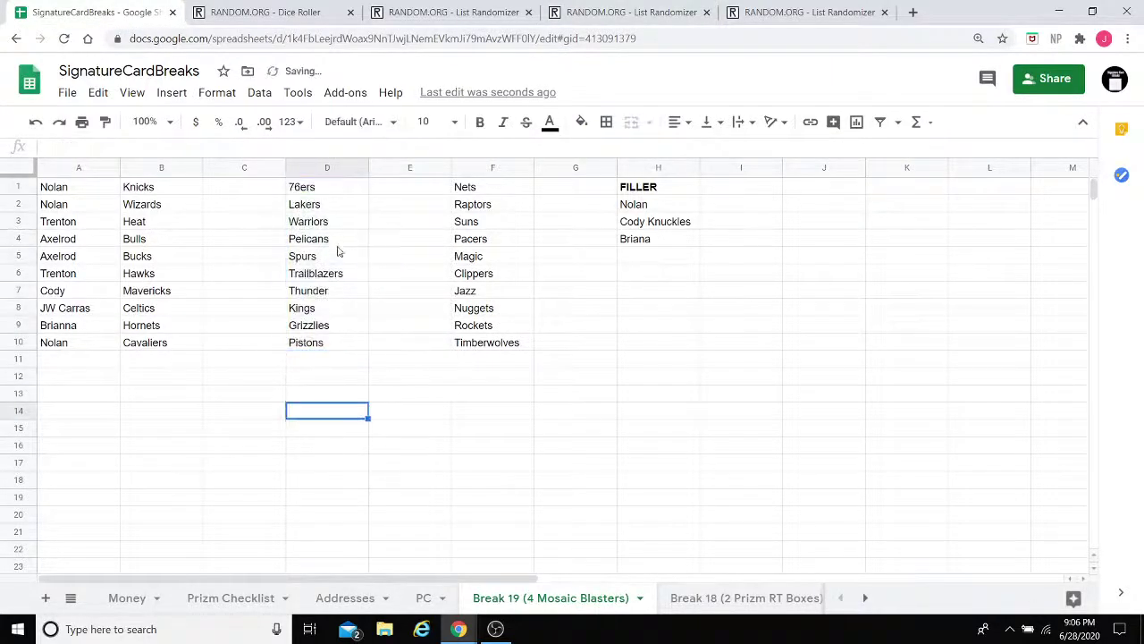
pyautogui.click(334, 243)
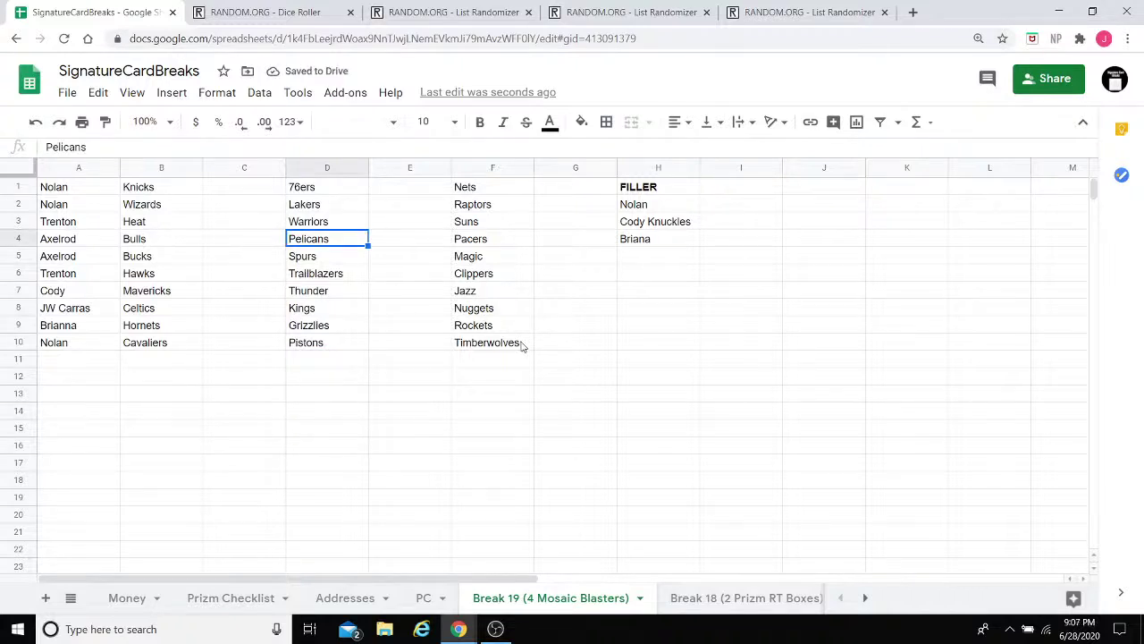
# Step: Copy the ten teams in F1:F10 and roll the two dice twice more on the RANDOM.ORG Dice Roller
pyautogui.moveTo(521, 348); pyautogui.dragTo(467, 191)
pyautogui.hotkey('ctrl', 'c')
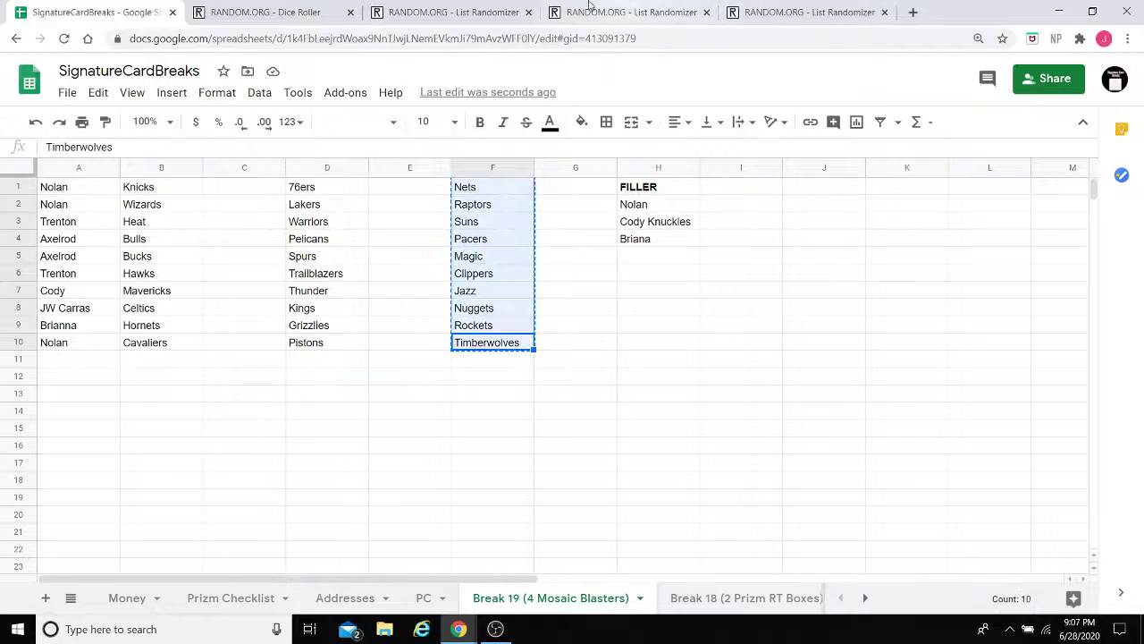
pyautogui.click(269, 12)
pyautogui.click(304, 303)
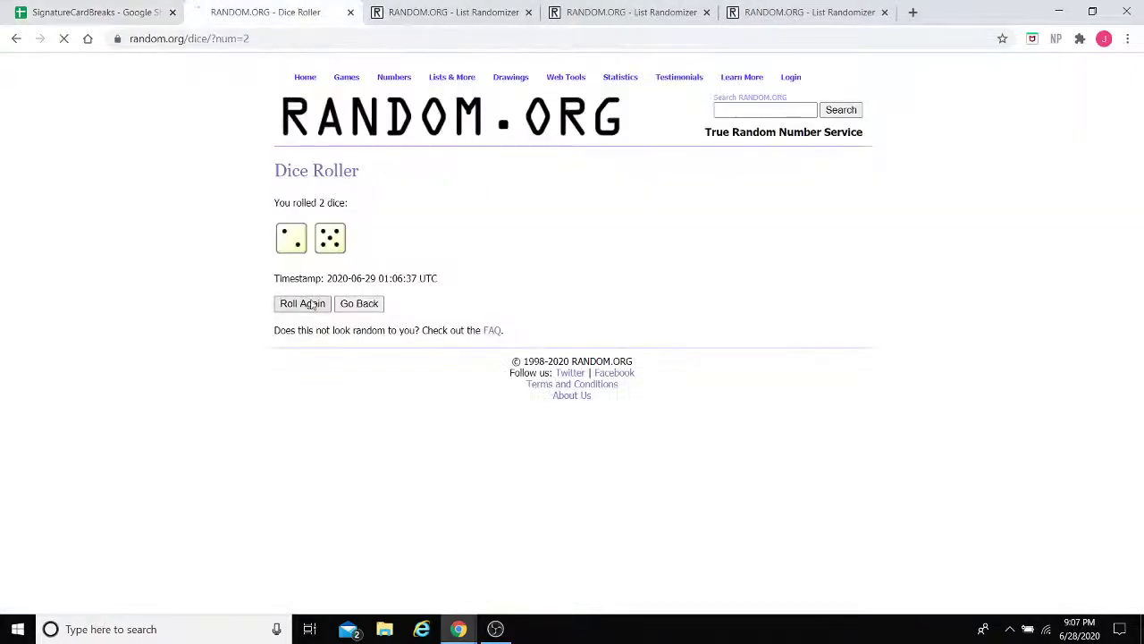
pyautogui.click(299, 310)
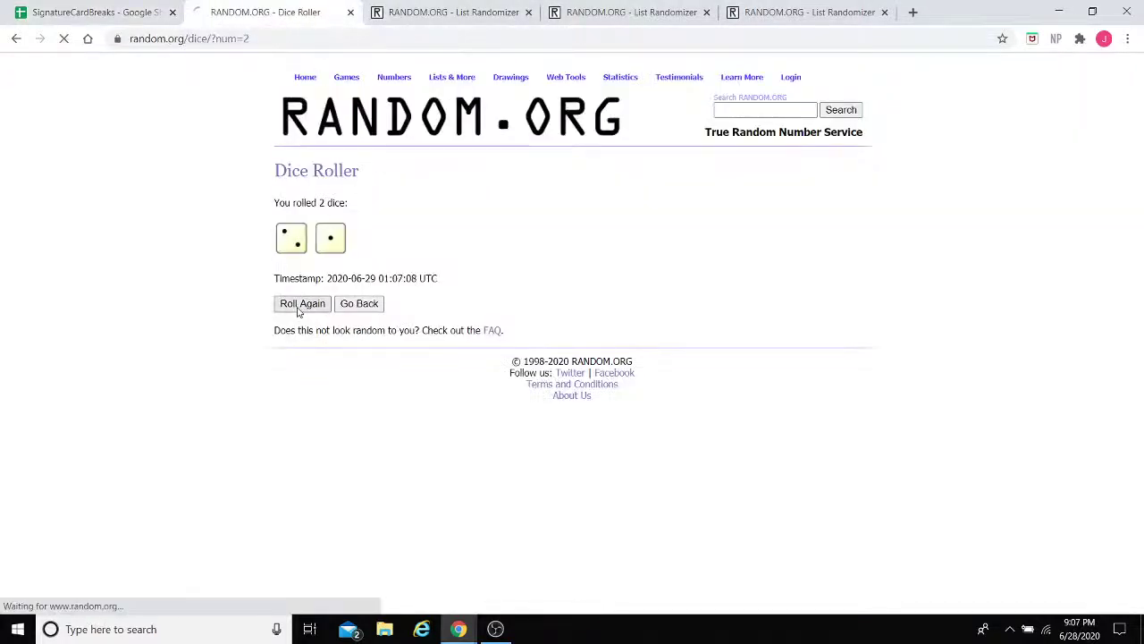
# Step: Paste the ten copied teams into the empty List Randomizer form and randomize them nine times
pyautogui.click(804, 12)
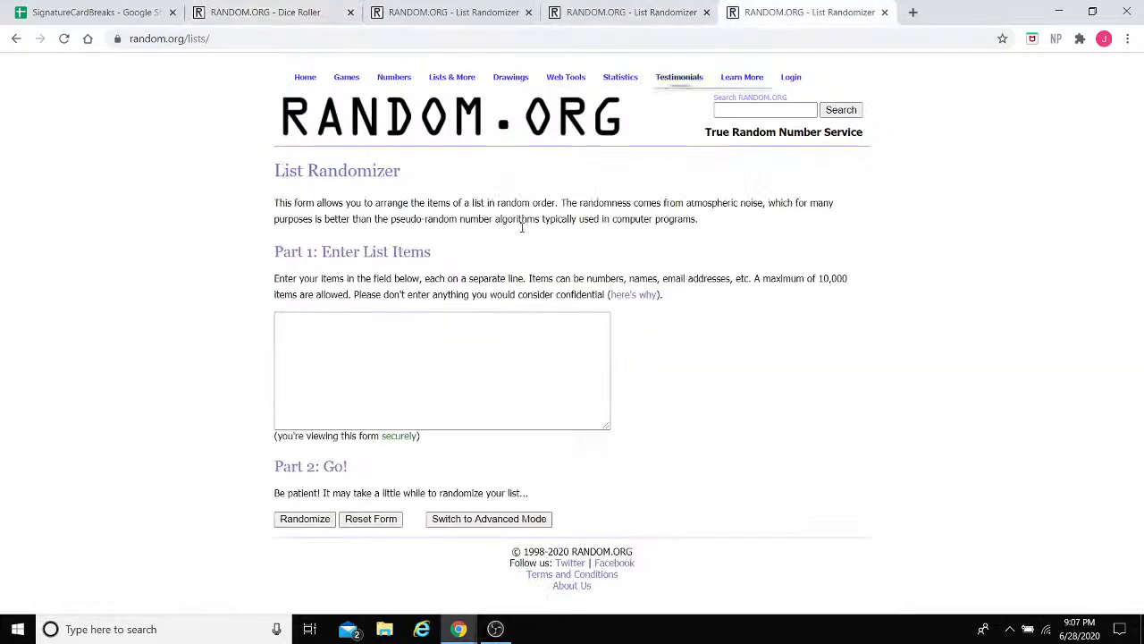
pyautogui.click(366, 362)
pyautogui.click(305, 518)
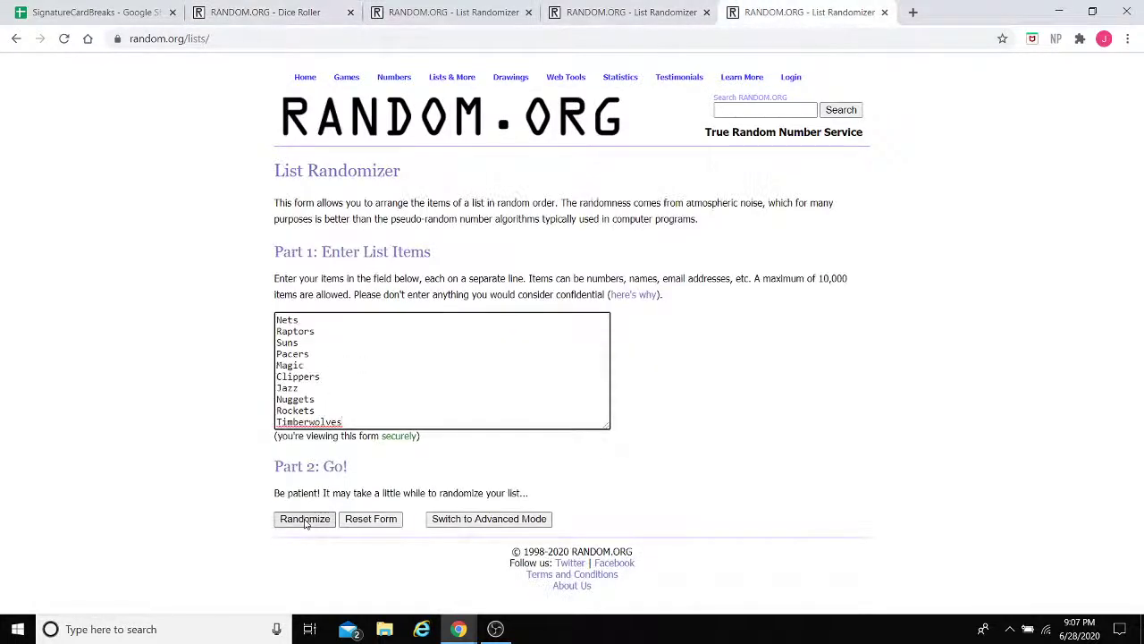
pyautogui.click(295, 420)
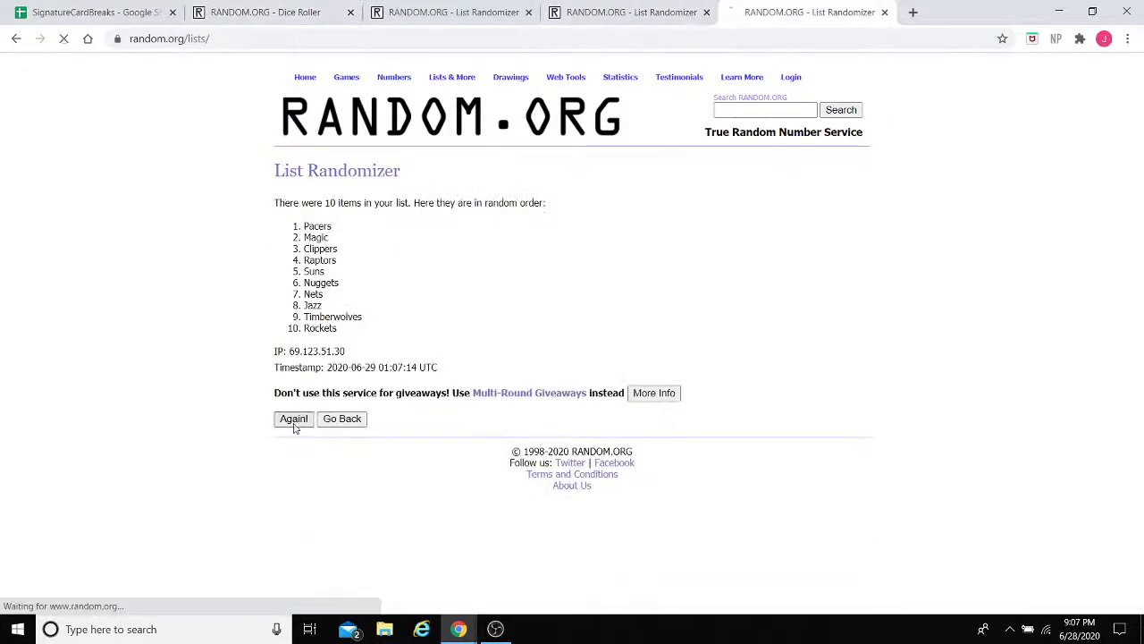
pyautogui.click(291, 446)
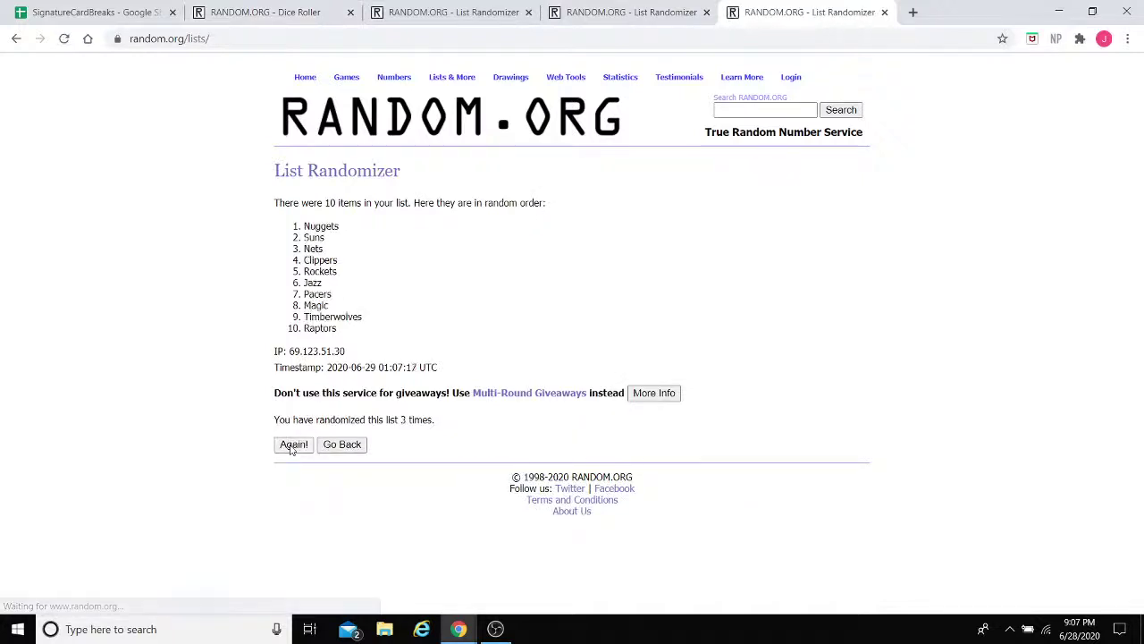
pyautogui.click(293, 445)
pyautogui.click(292, 444)
pyautogui.click(293, 445)
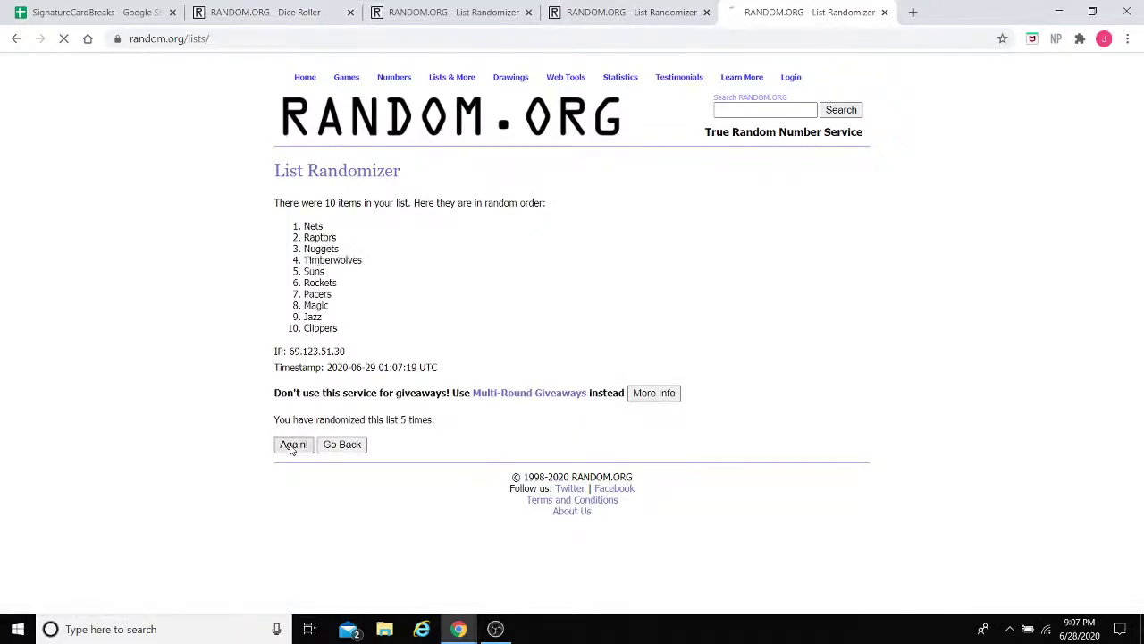
pyautogui.click(293, 444)
pyautogui.click(291, 446)
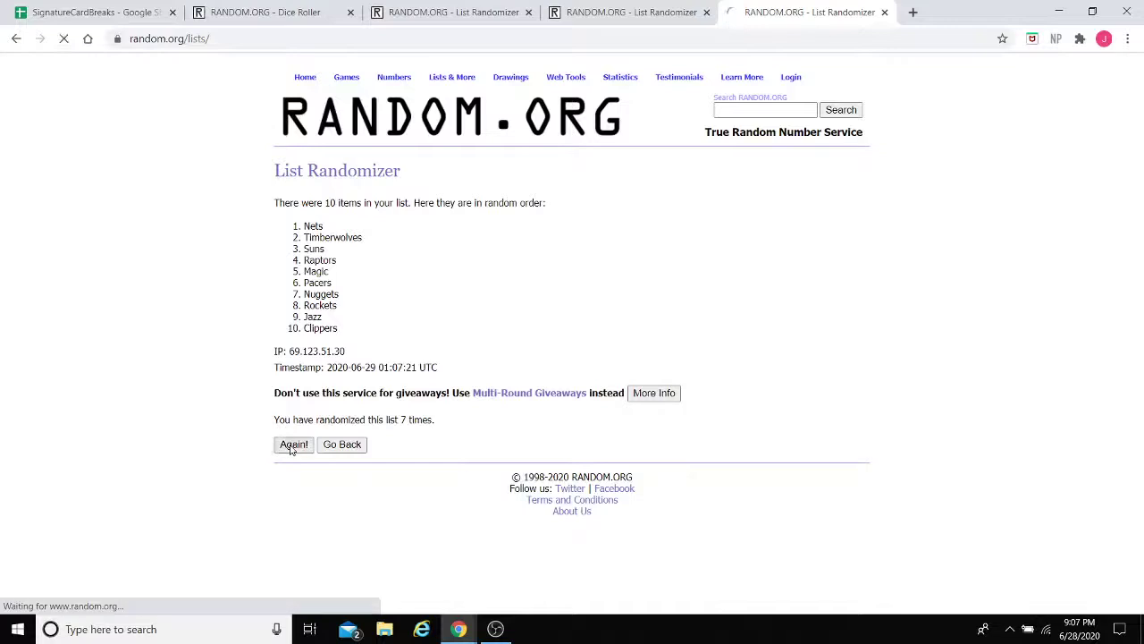
pyautogui.click(291, 445)
# Step: Copy the full randomized team list and paste it over F1:F10 in the SignatureCardBreaks spreadsheet
pyautogui.moveTo(360, 340); pyautogui.dragTo(304, 229)
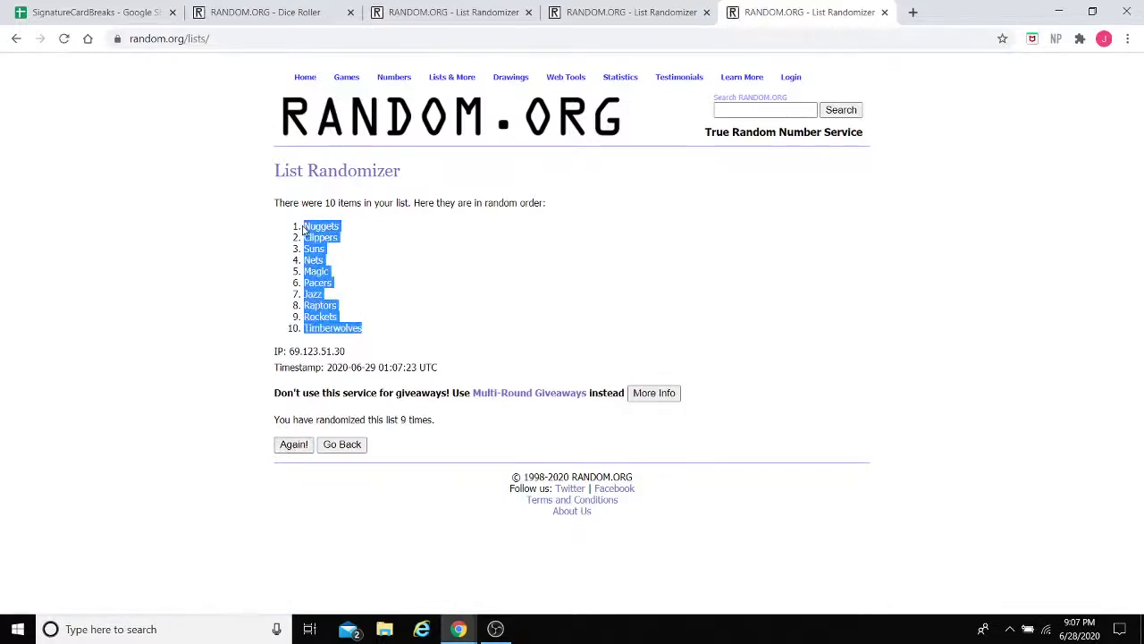
pyautogui.hotkey('ctrl', 'c')
pyautogui.hotkey('ctrl', '1')
pyautogui.hotkey('ctrl', 'v')
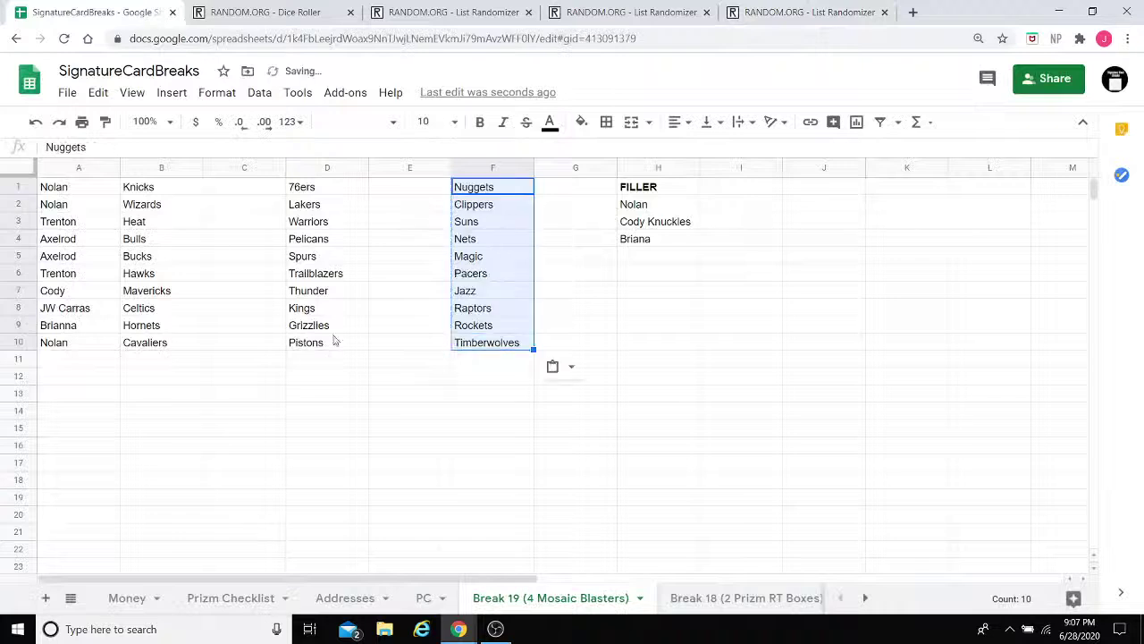
pyautogui.click(409, 393)
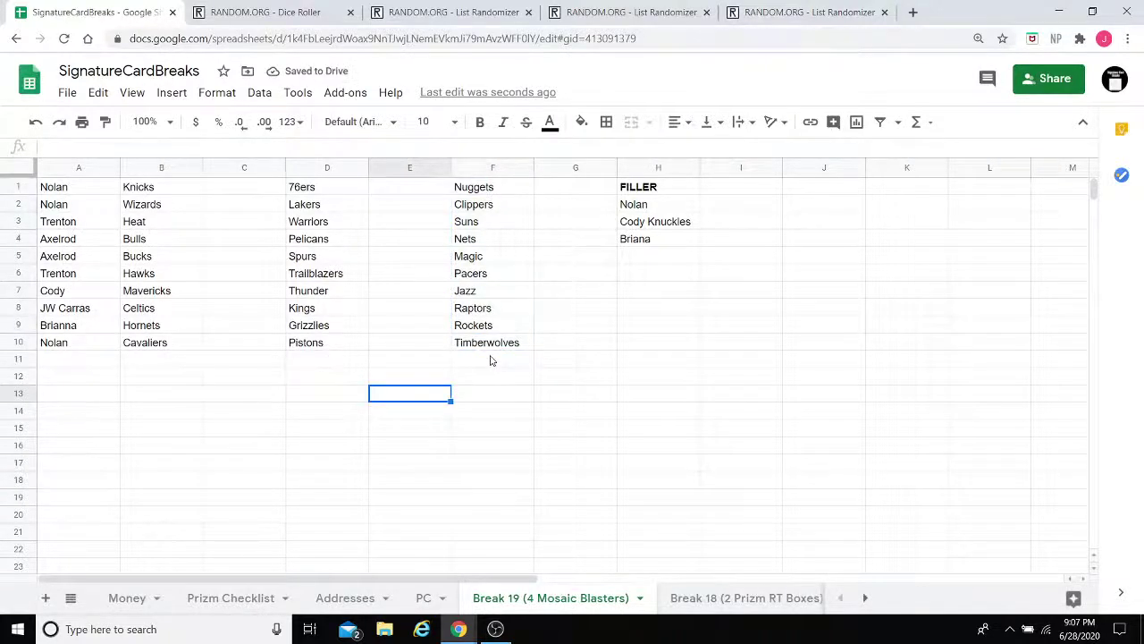
# Step: Clear the FILLER heading and the three names below it in H1:H4
pyautogui.moveTo(657, 238); pyautogui.dragTo(631, 194)
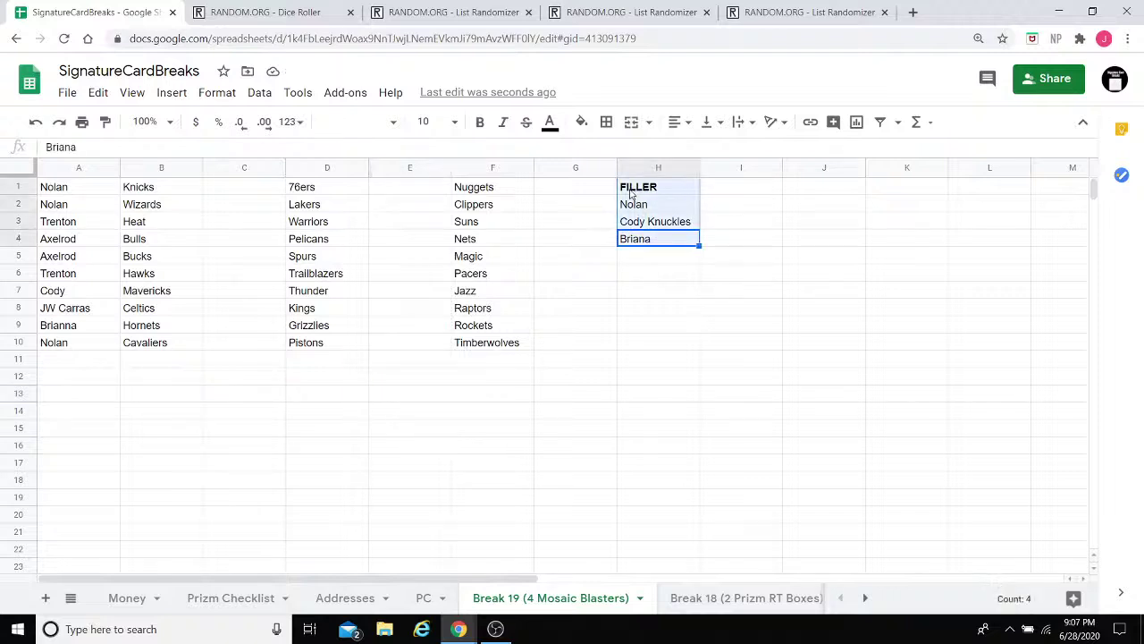
pyautogui.press('Delete')
pyautogui.click(726, 342)
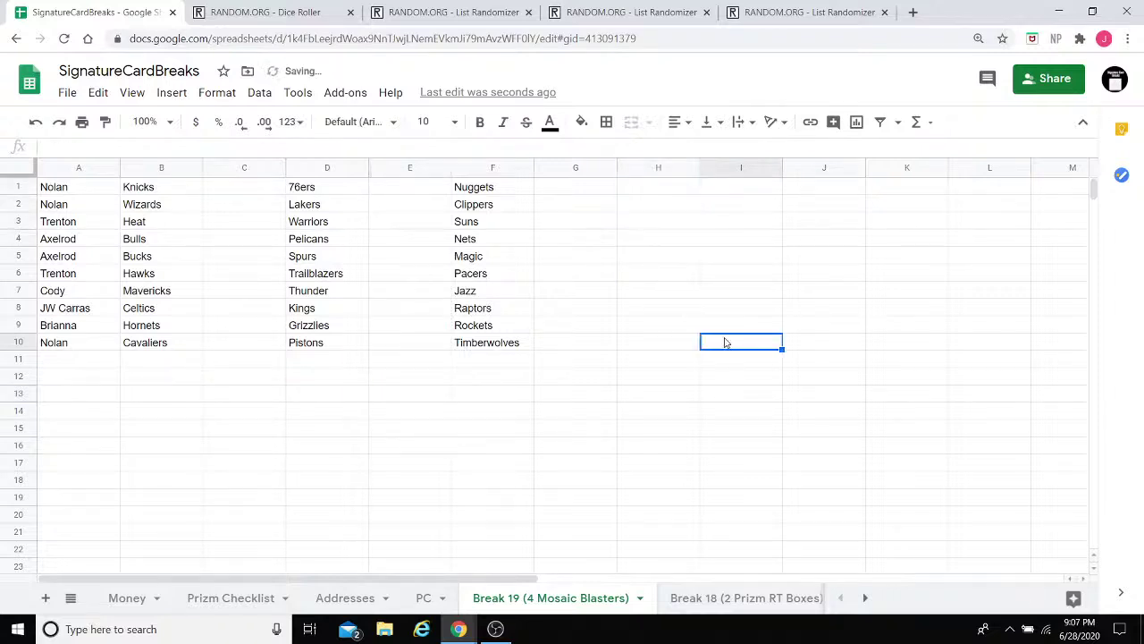